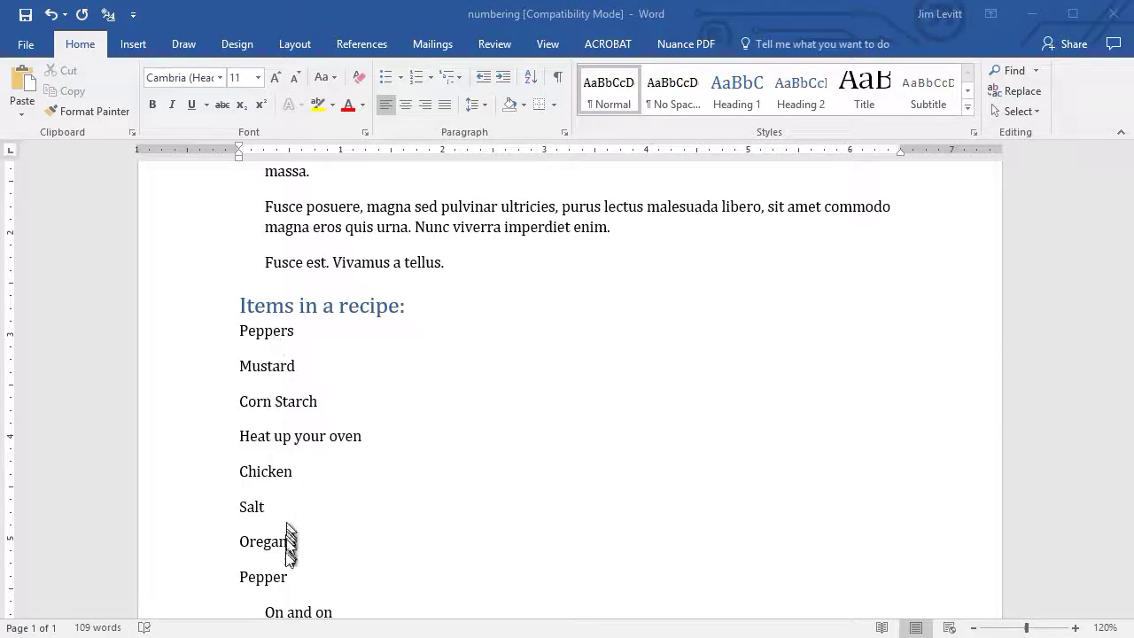
Number Peppers as item 1 and give it the List Paragraph style
scroll(355, 536, "down", 1)
scroll(356, 532, "up", 2)
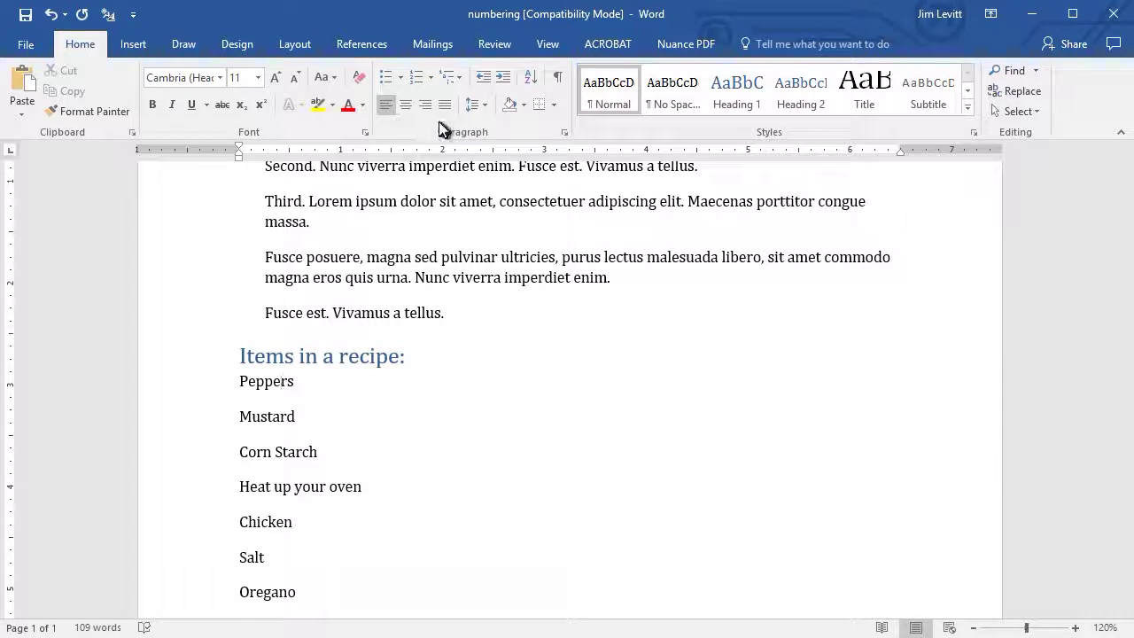
left_click(417, 78)
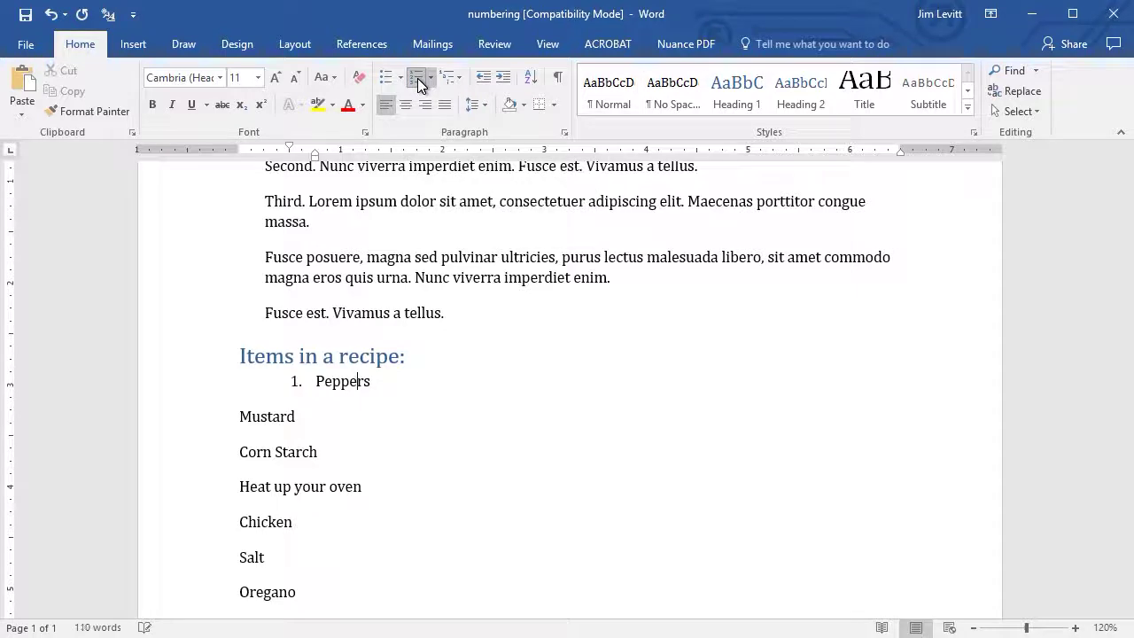
left_click(967, 107)
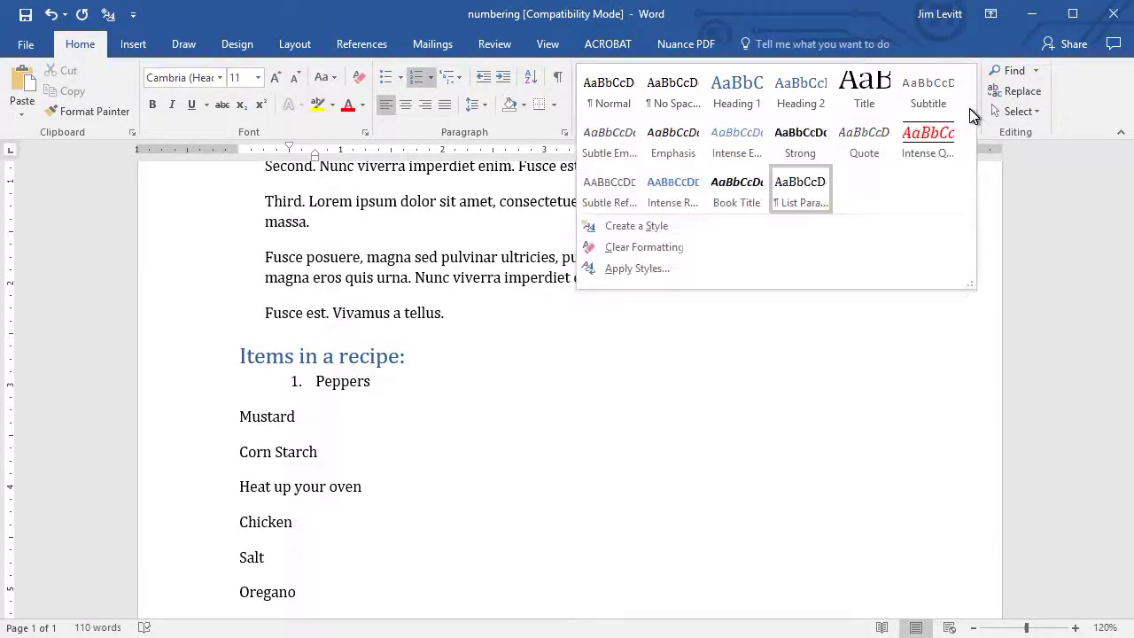
left_click(799, 197)
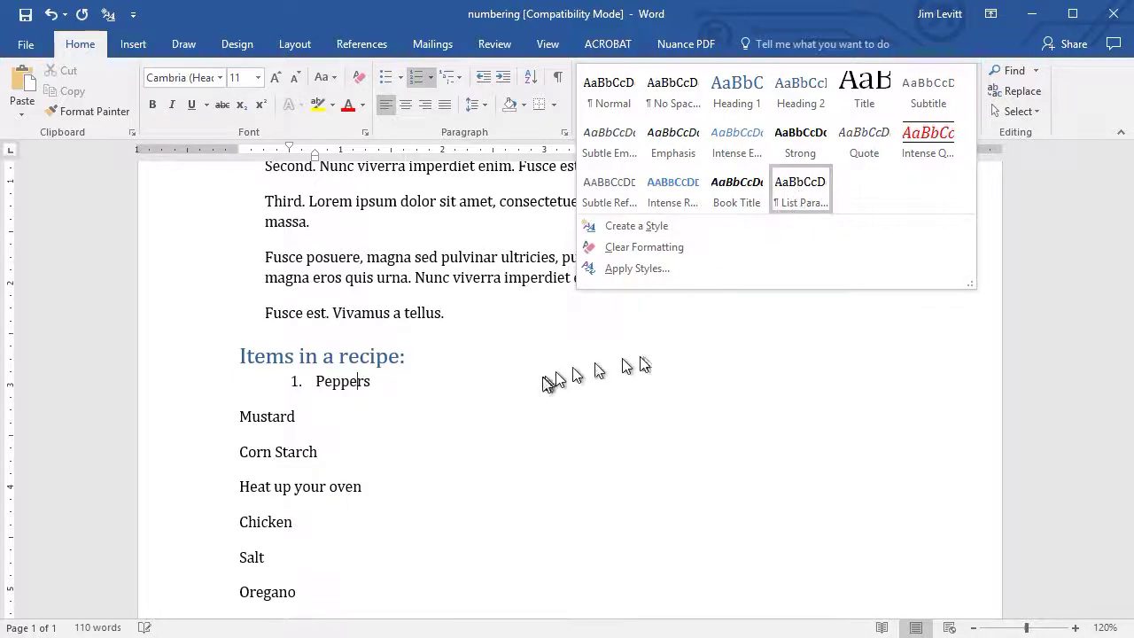
left_click(493, 394)
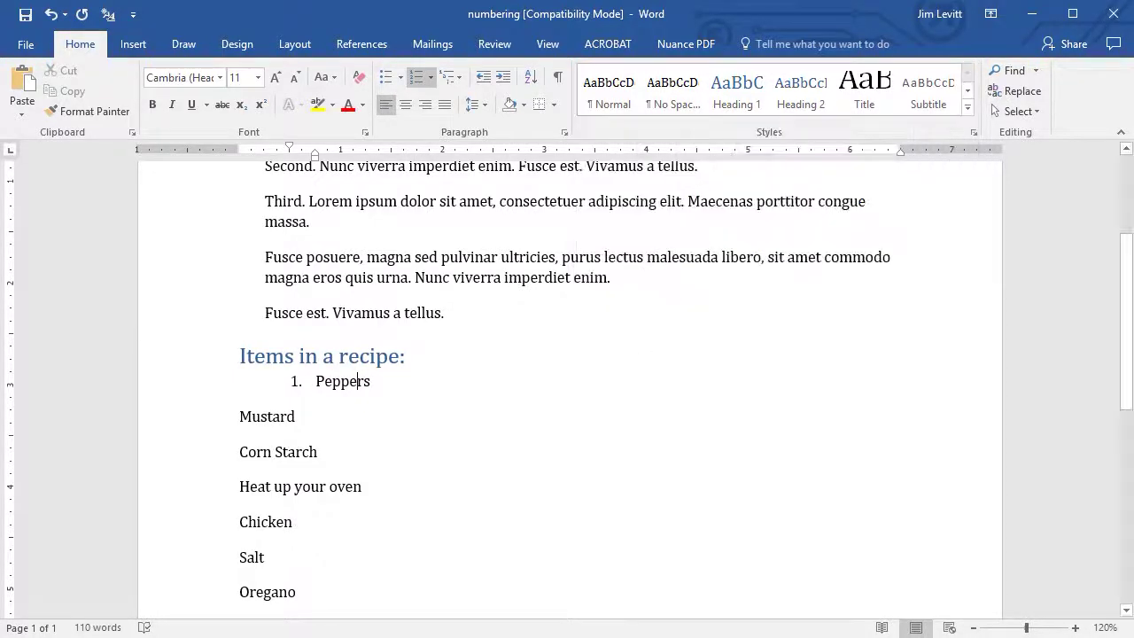
Add Mustard and Corn Starch to the numbered list as items 2 and 3
left_click(268, 416)
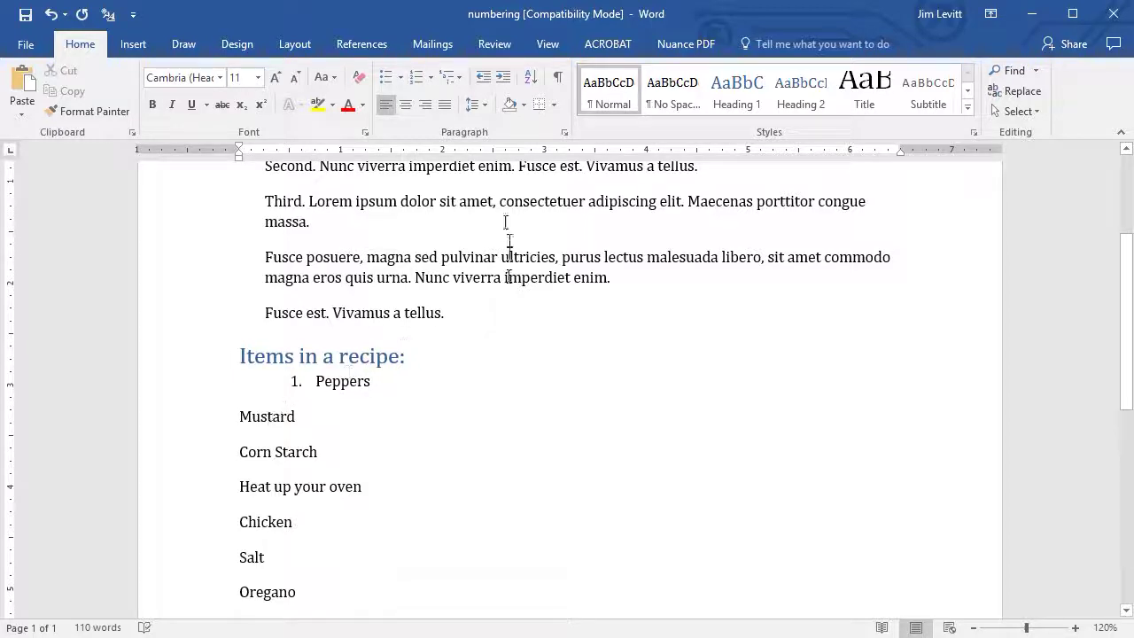
left_click(416, 78)
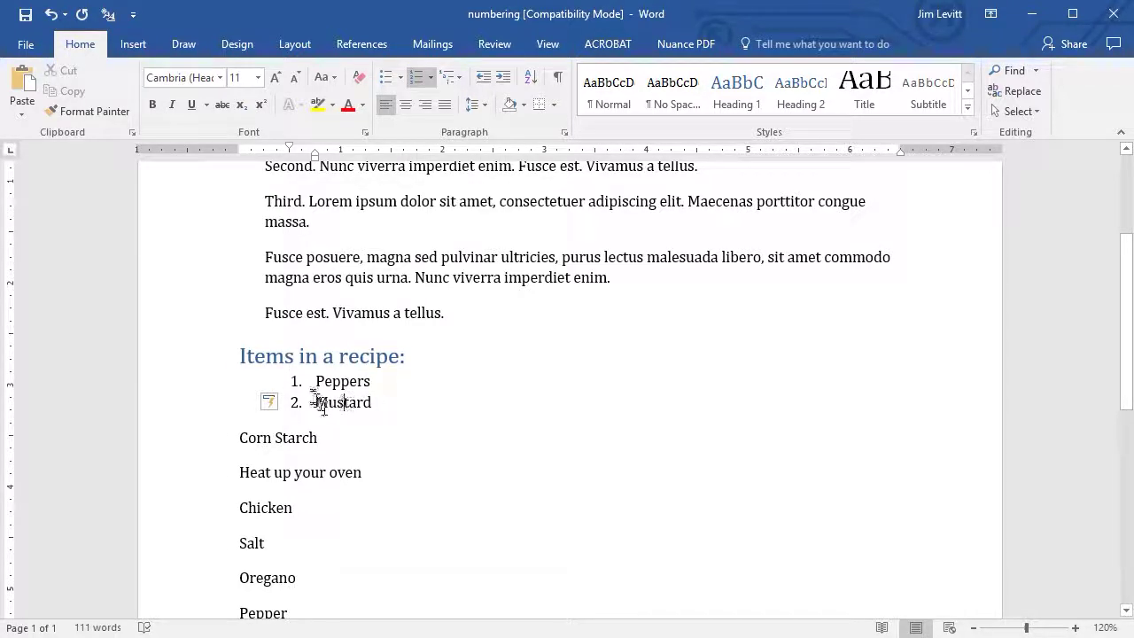
left_click(288, 436)
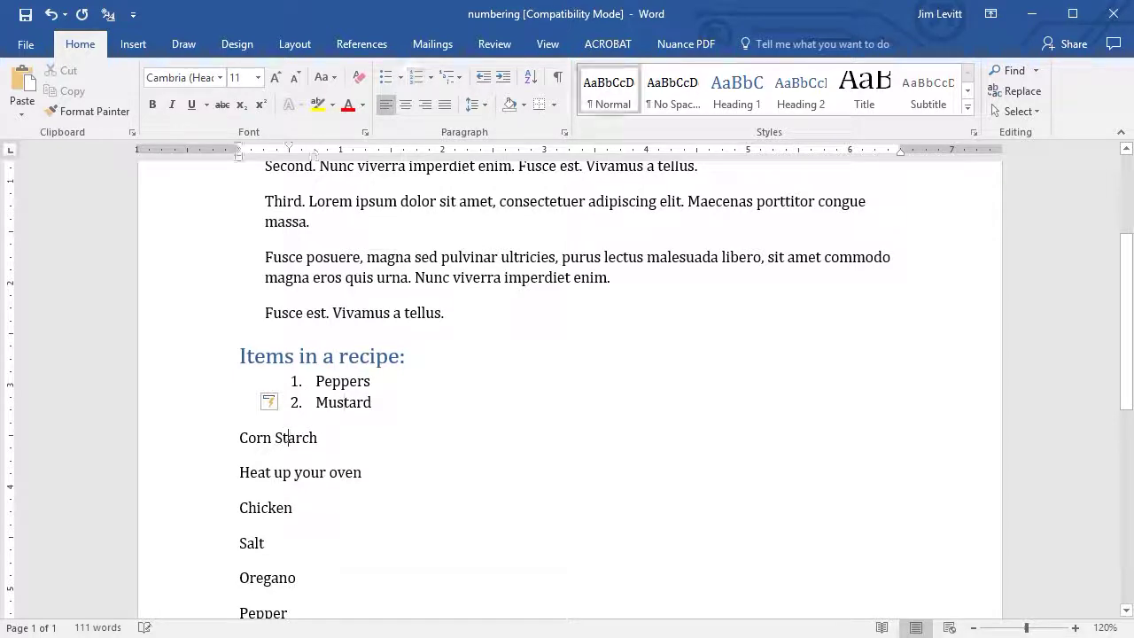
left_click(415, 77)
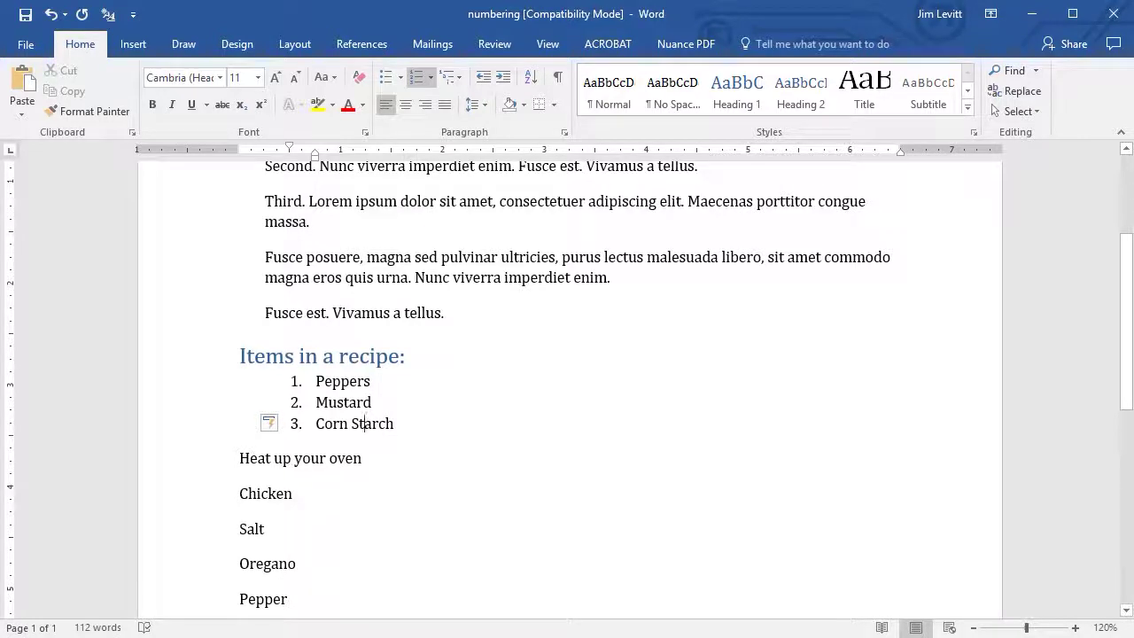
Underline the 'Heat up your oven' line
left_click(205, 458)
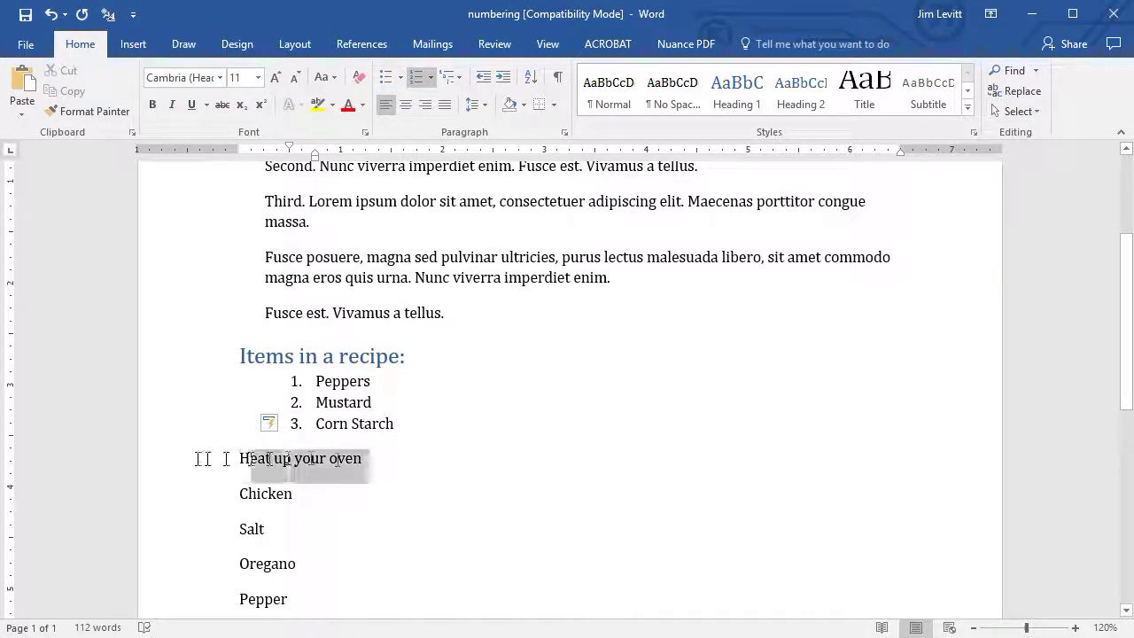
left_click(192, 104)
left_click(381, 461)
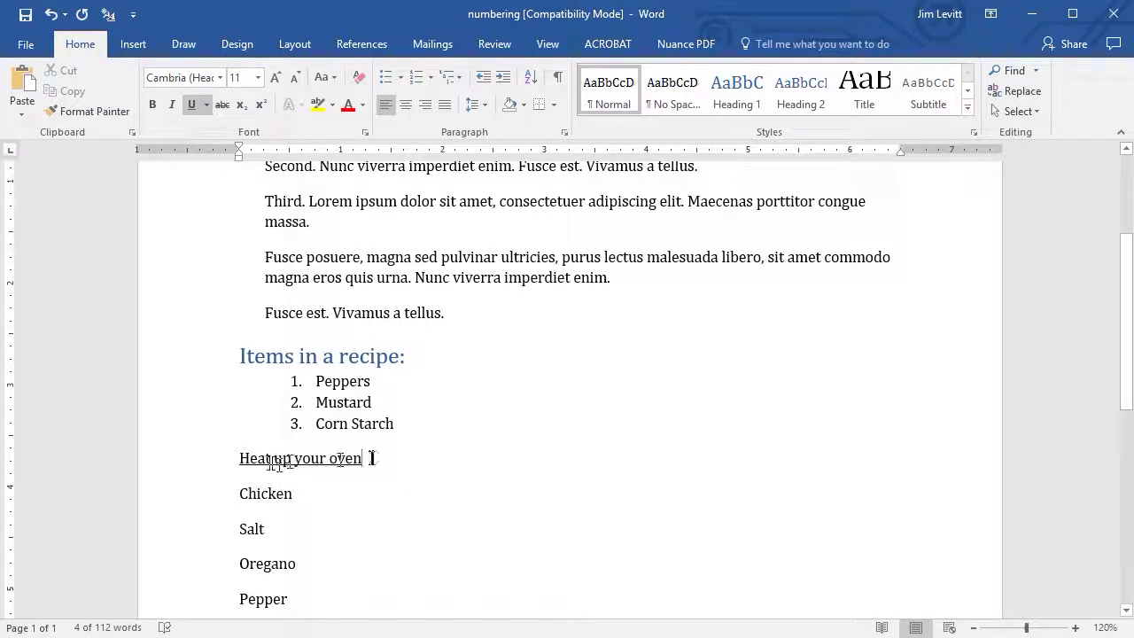
Number Chicken and Salt as items 1 and 2 of a new list
left_click(279, 496)
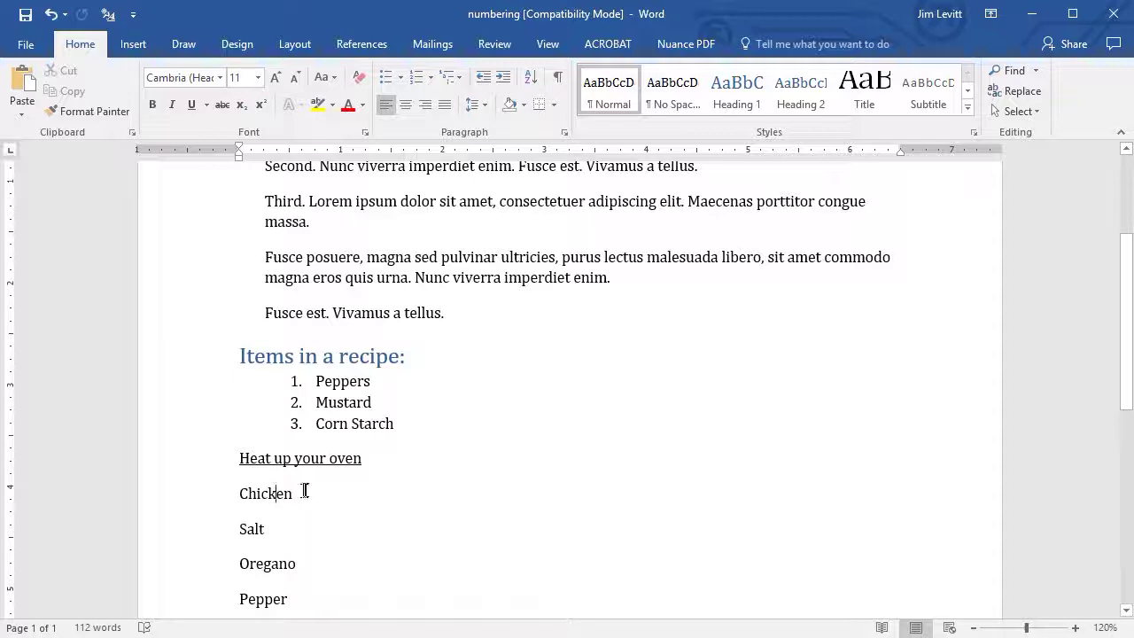
left_click(414, 79)
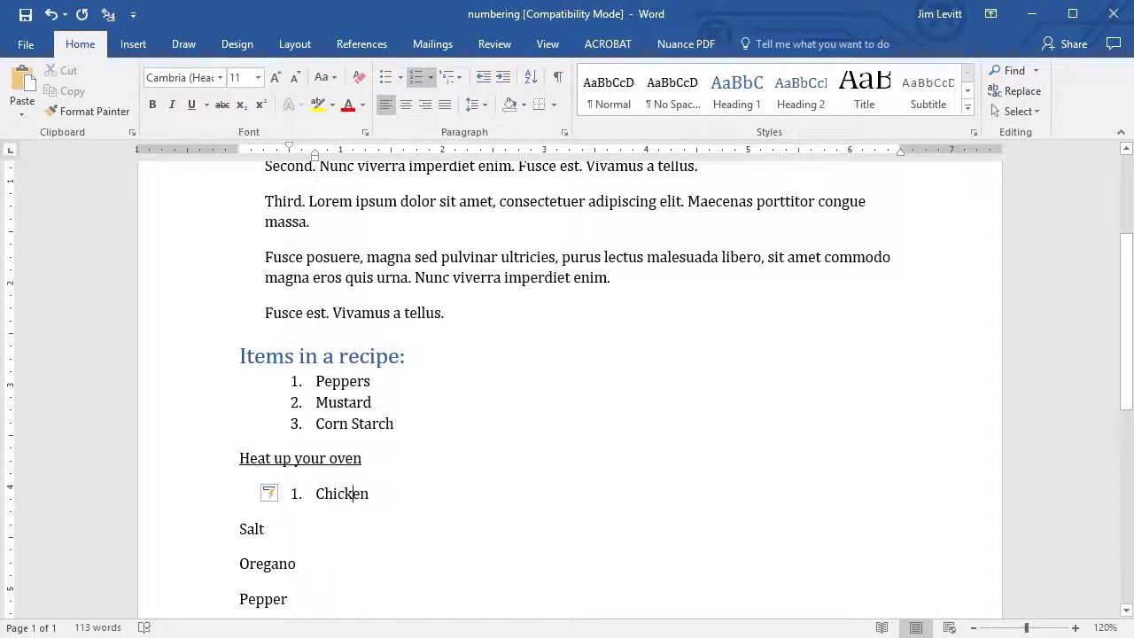
left_click(252, 529)
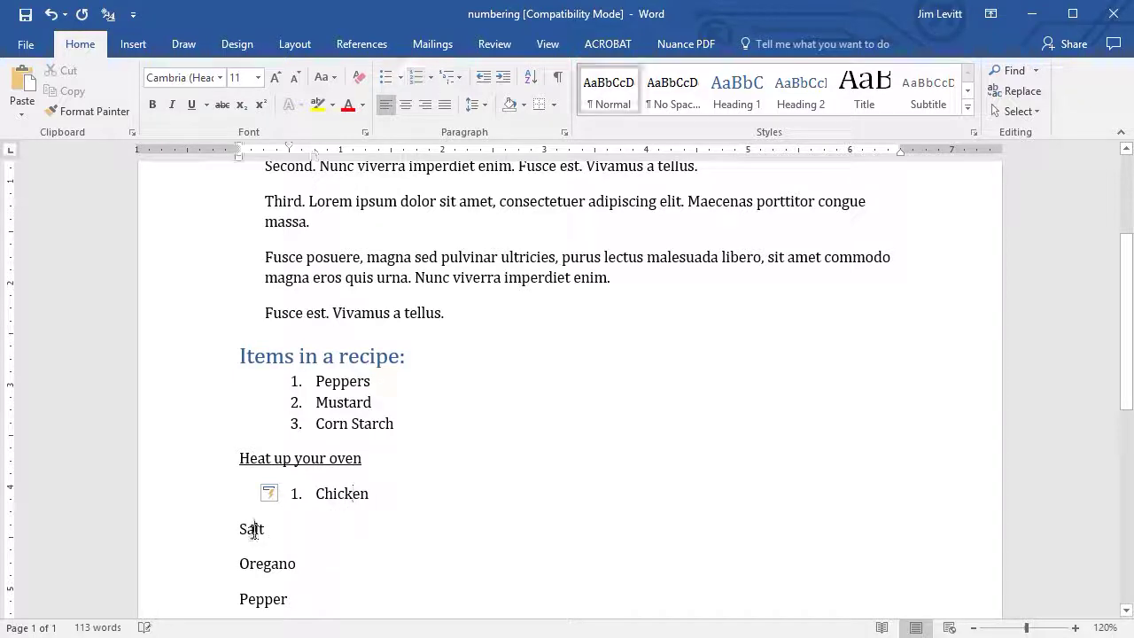
left_click(416, 77)
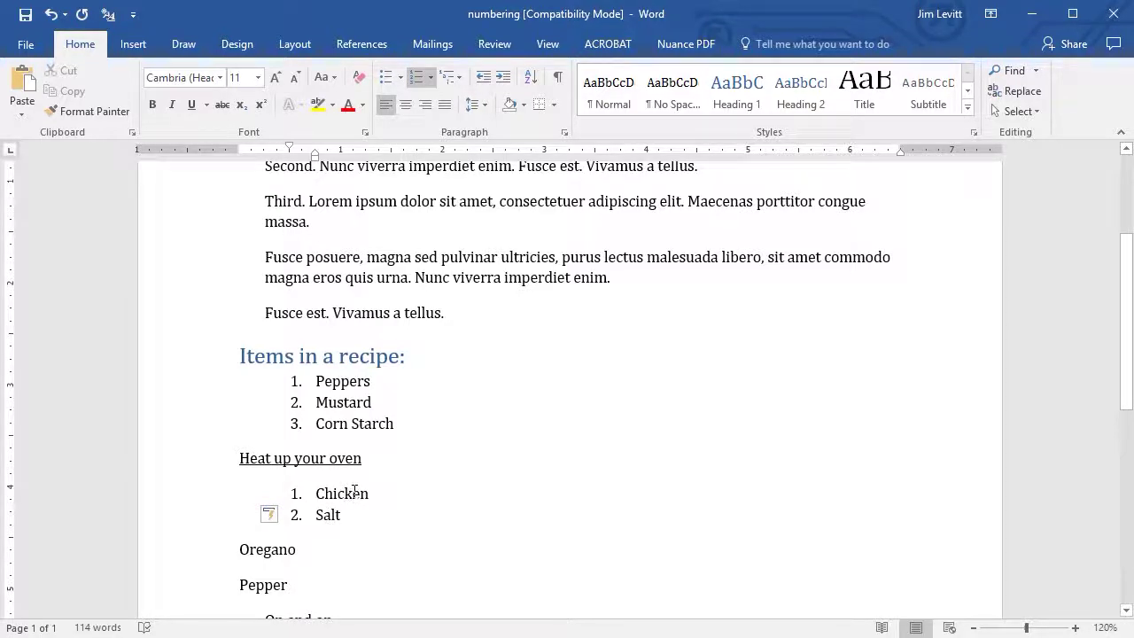
Use Set Numbering Value so Chicken and Salt continue the recipe list as 4 and 5
left_click(431, 79)
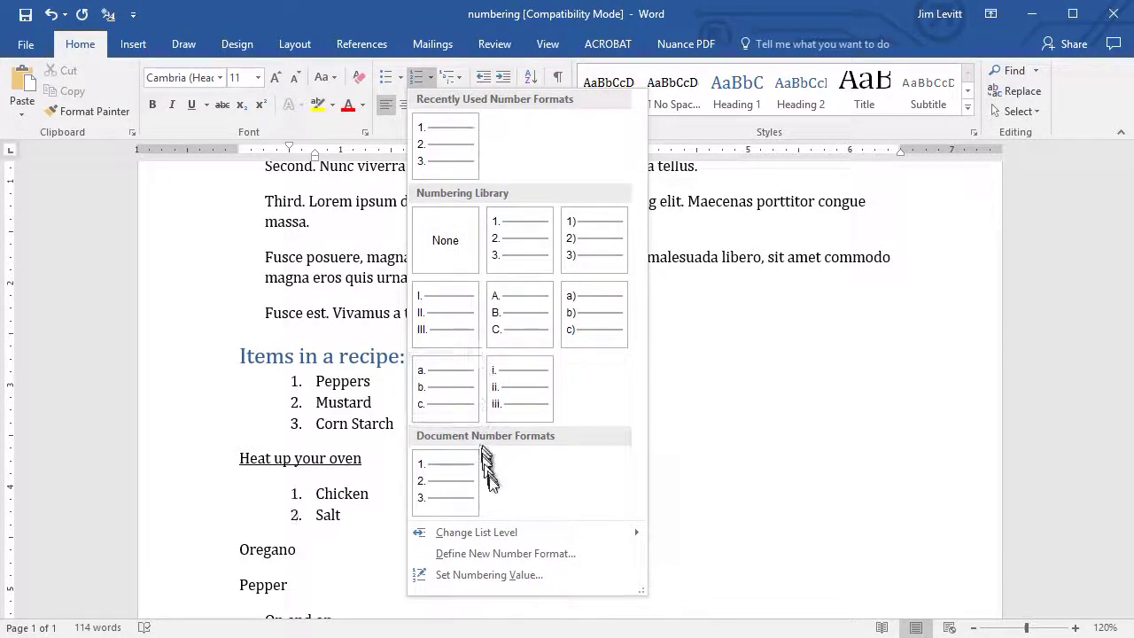
left_click(504, 573)
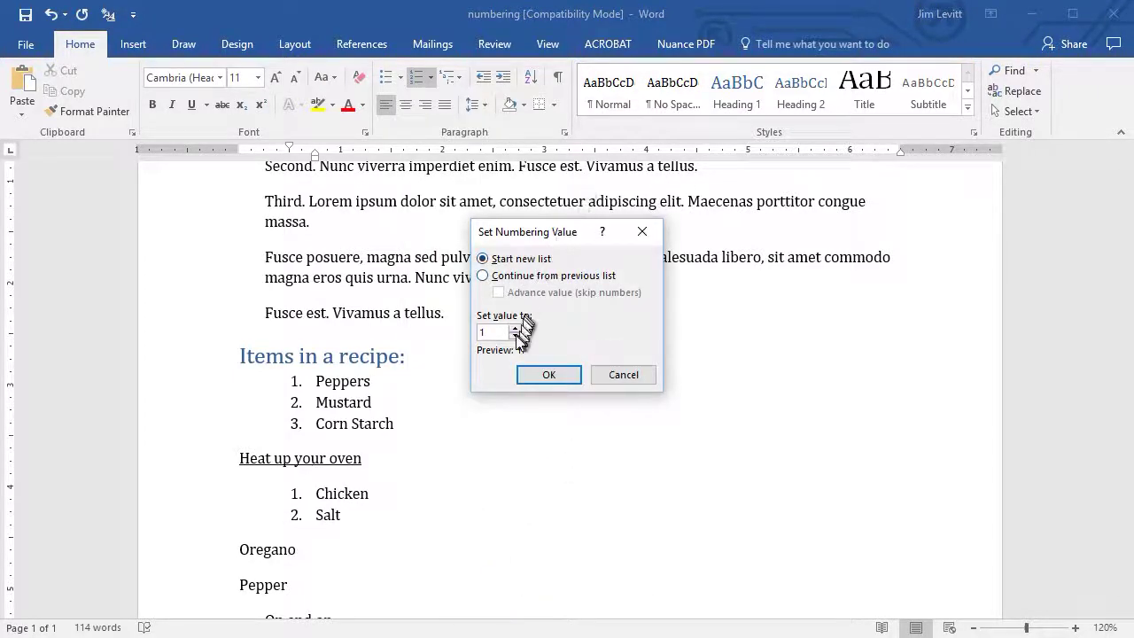
left_click(484, 332)
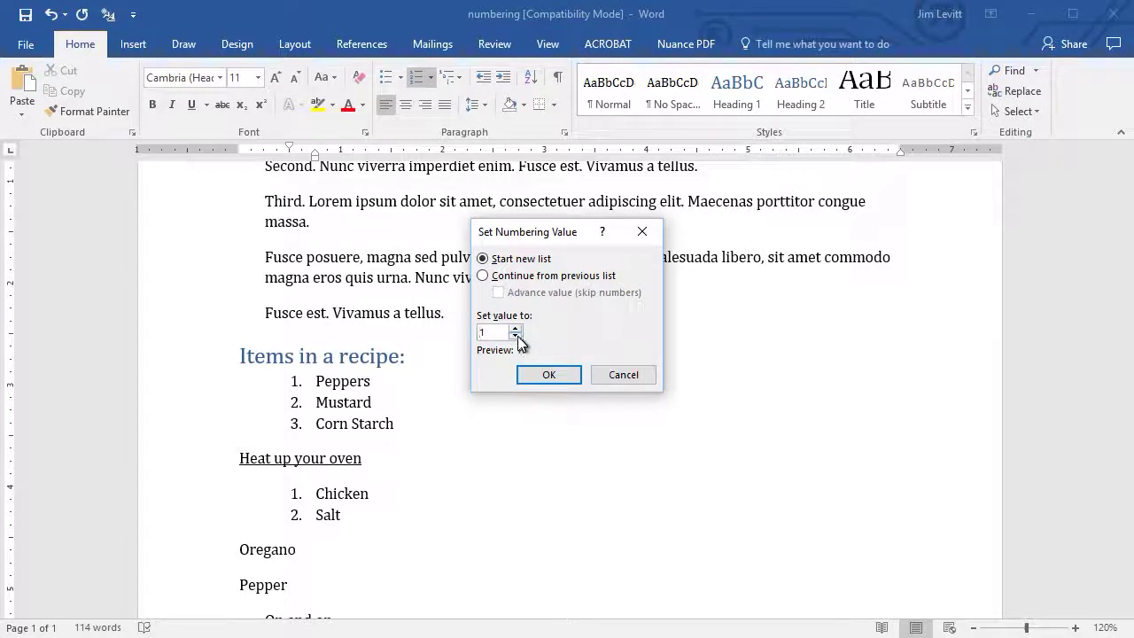
left_click(515, 330)
left_click(546, 375)
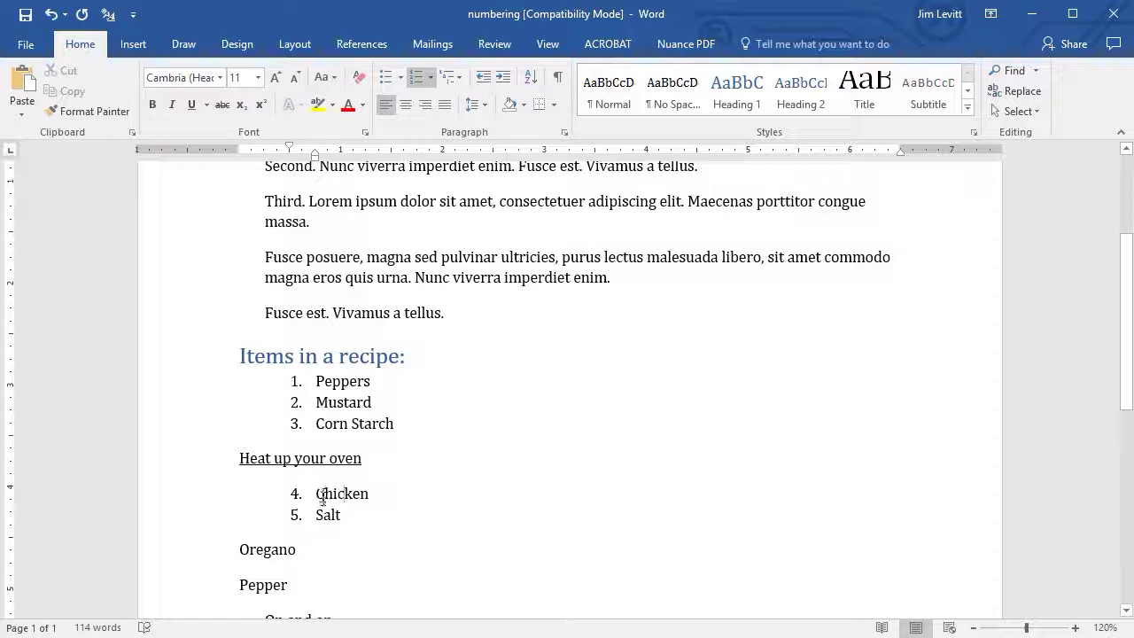
left_click(259, 551)
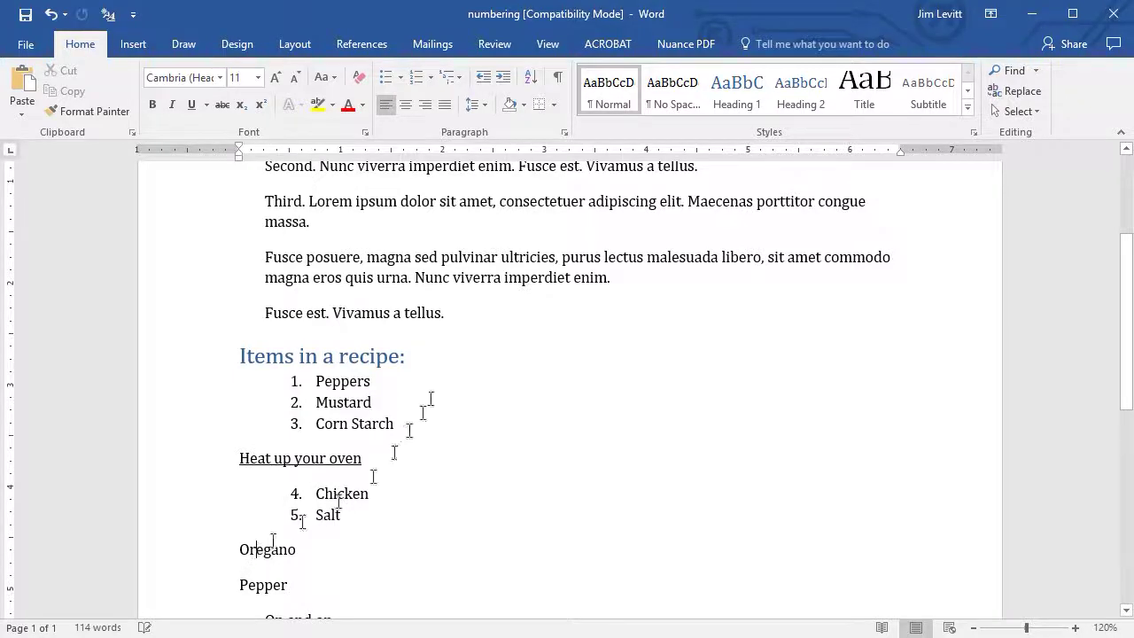
Number Oregano, add a 'brown' item after Salt, and start an empty item after Mustard
left_click(416, 78)
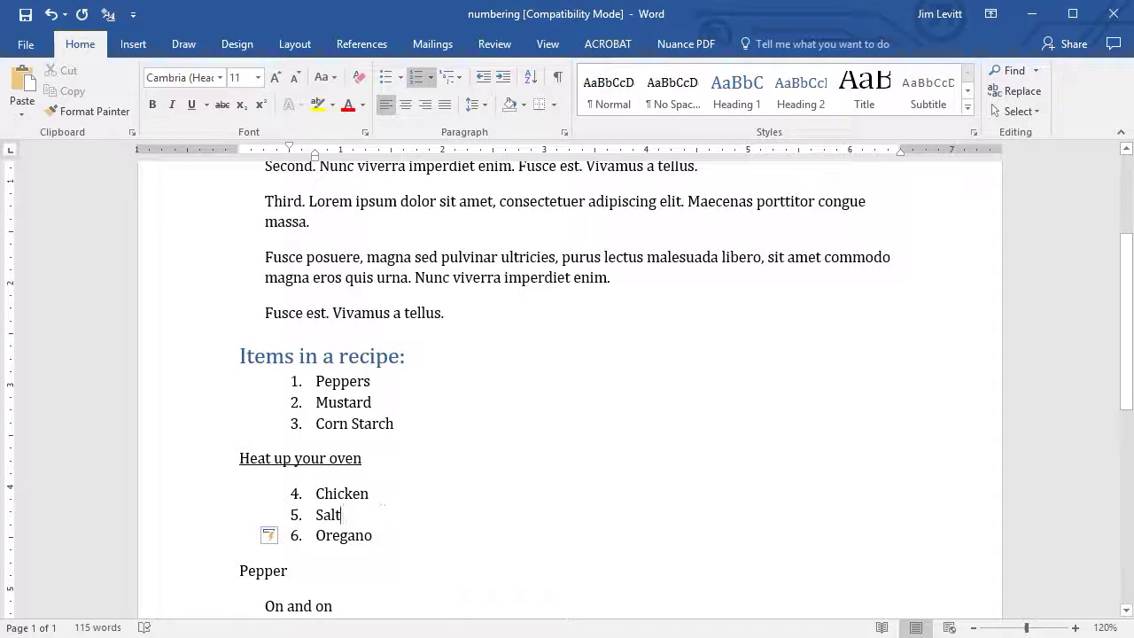
left_click(340, 515)
key("Return")
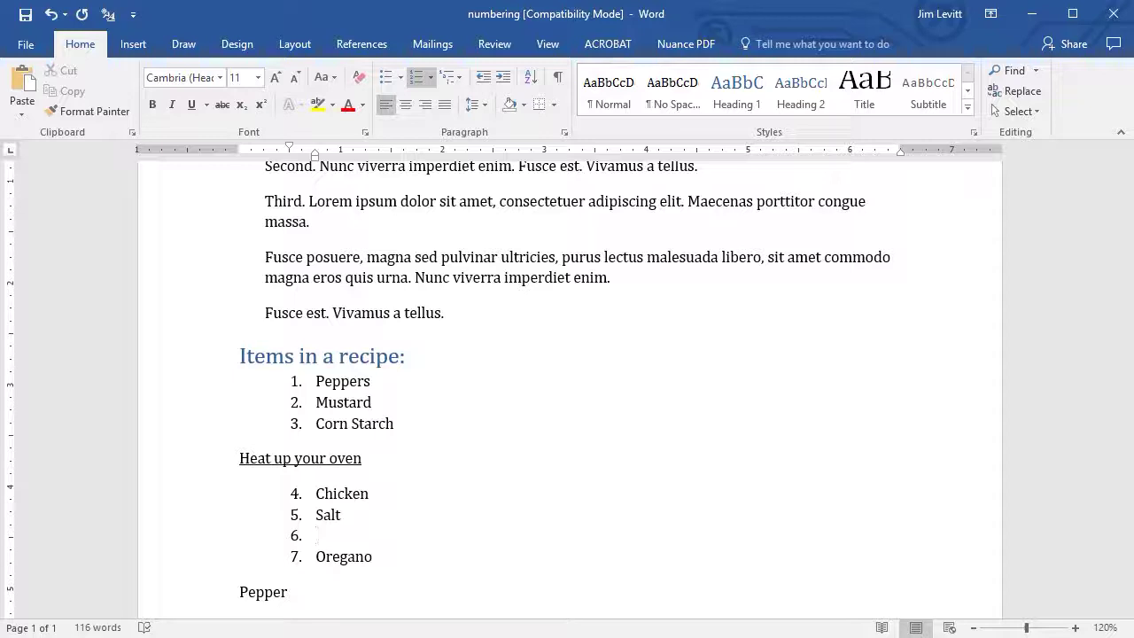
type("brown")
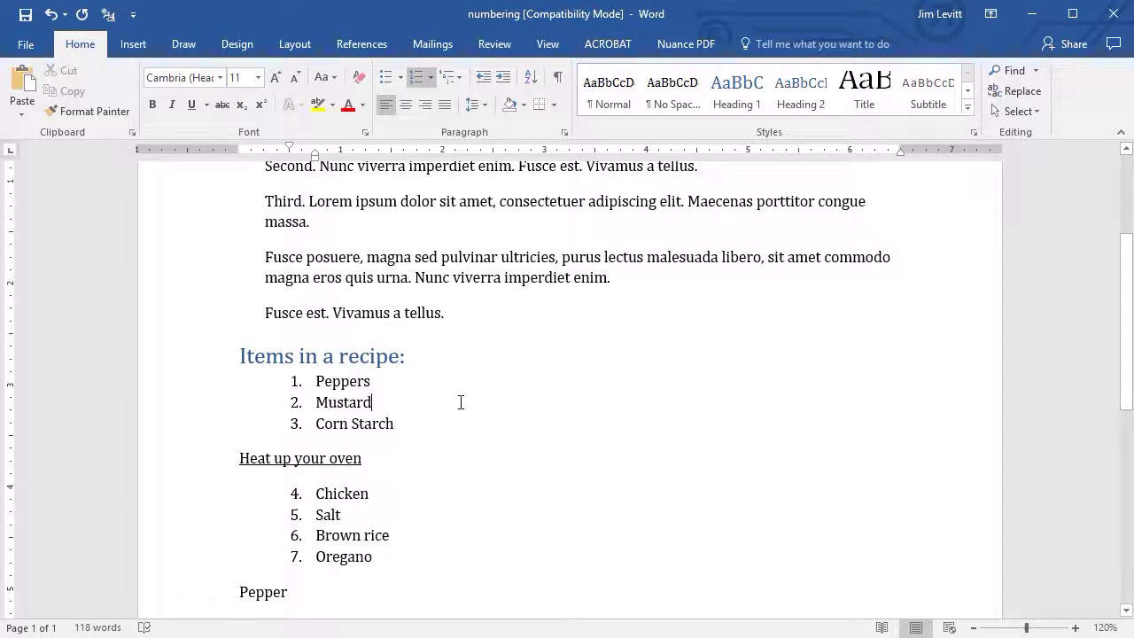
key("Return")
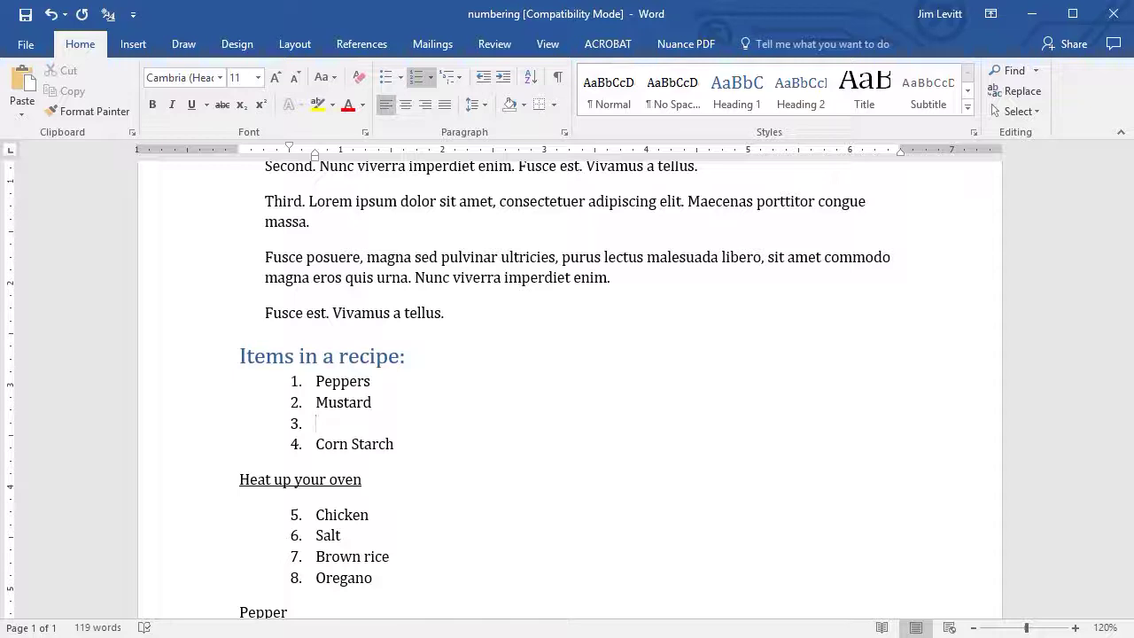
Clear out the stray Paste, Spaghetti and empty list items
key("Return")
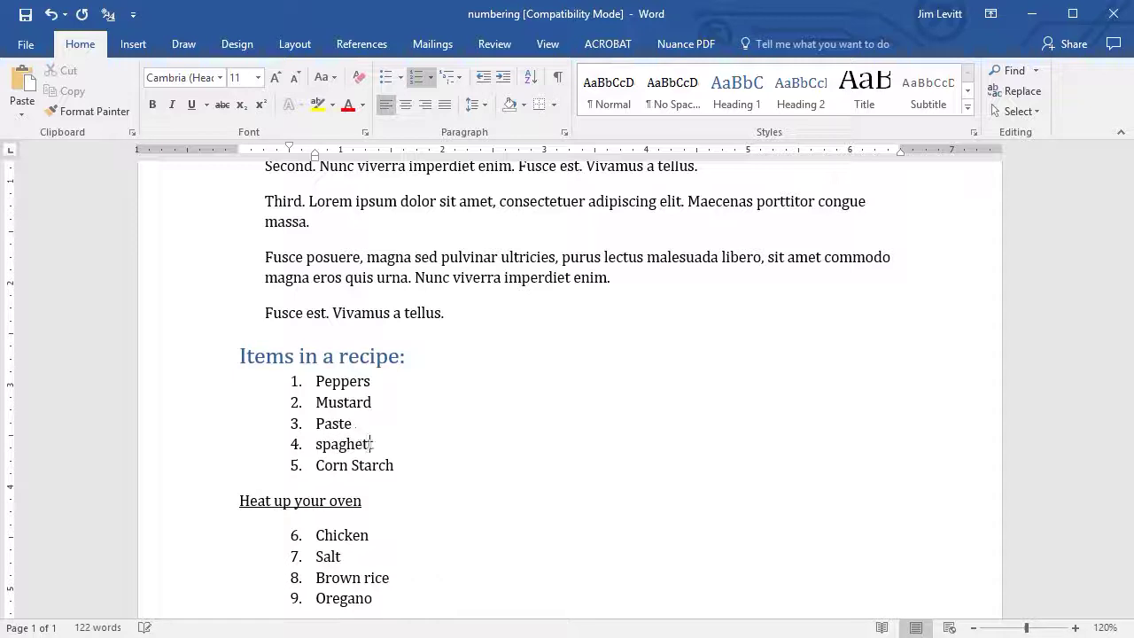
key("Return")
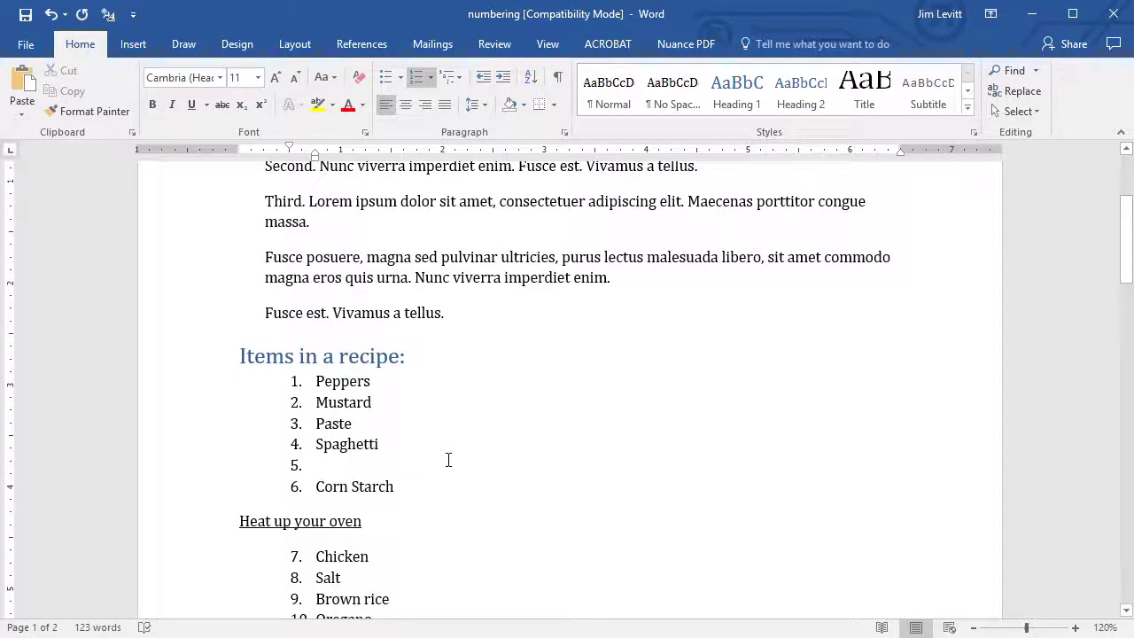
key("BackSpace")
key("BackSpace")
key("BackSpace")
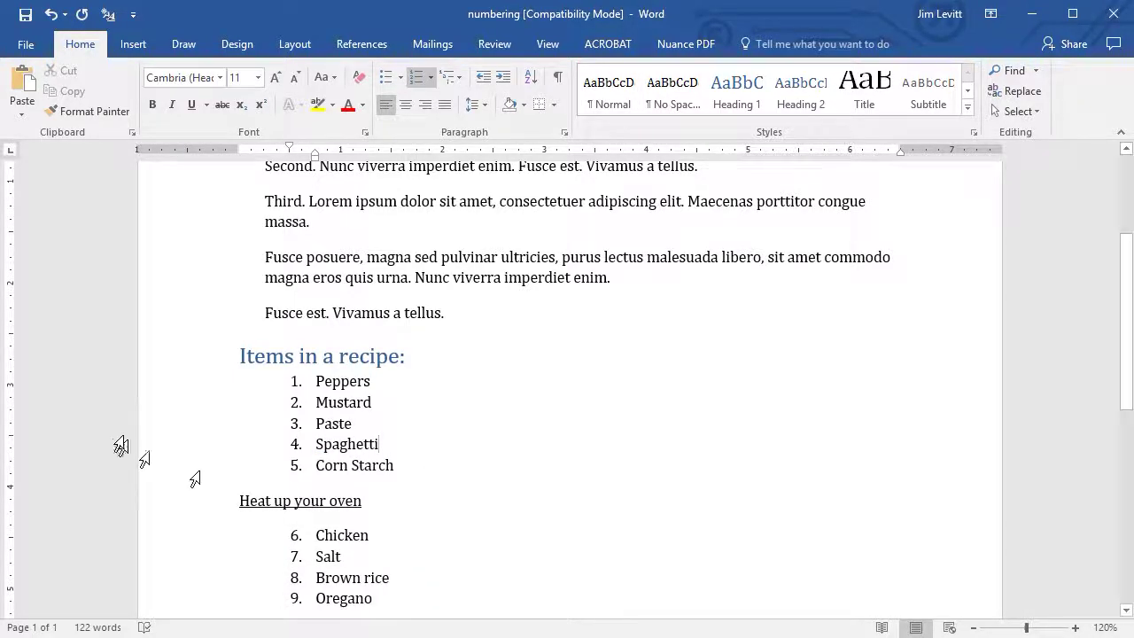
left_click(194, 429)
left_click_drag(188, 437, 182, 451)
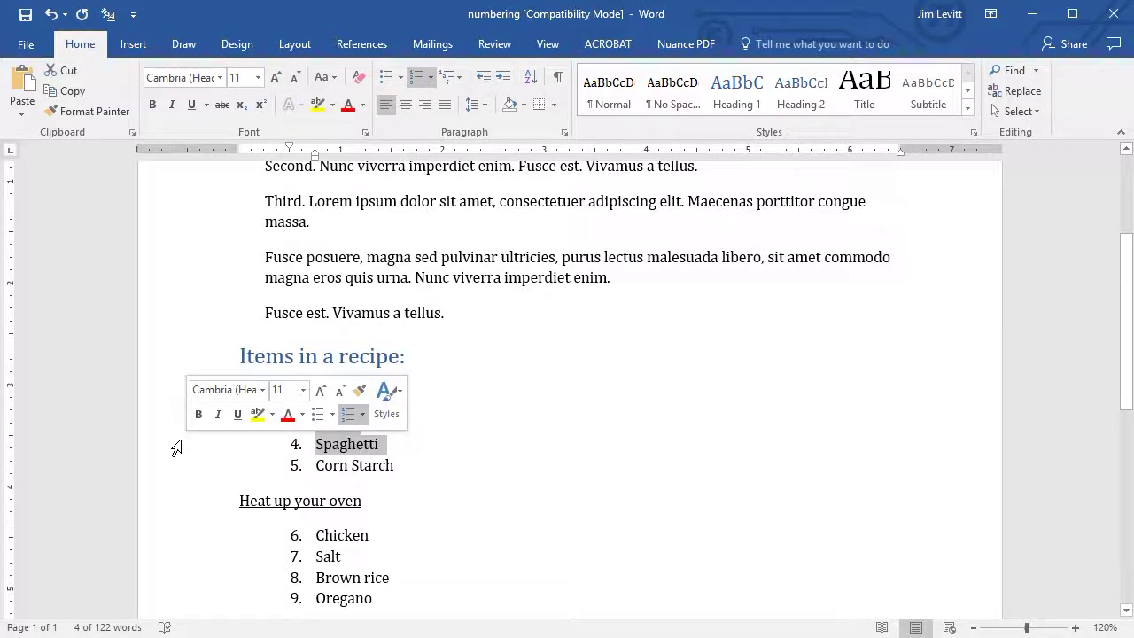
key("Delete")
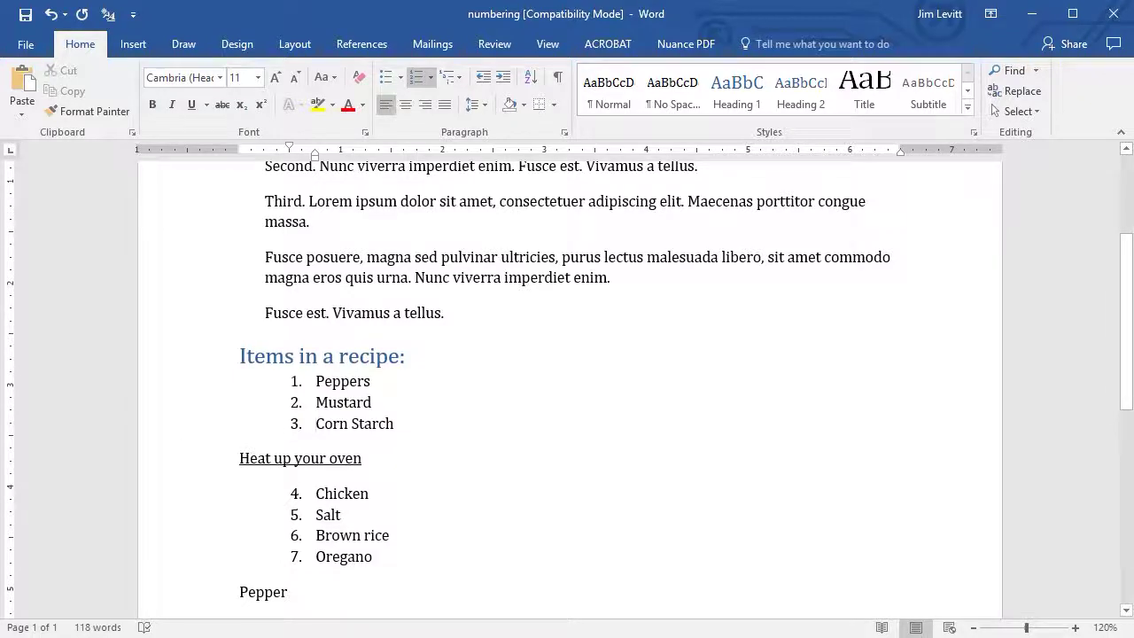
Delete Mustard so Corn Starch becomes item 2
left_click(205, 410)
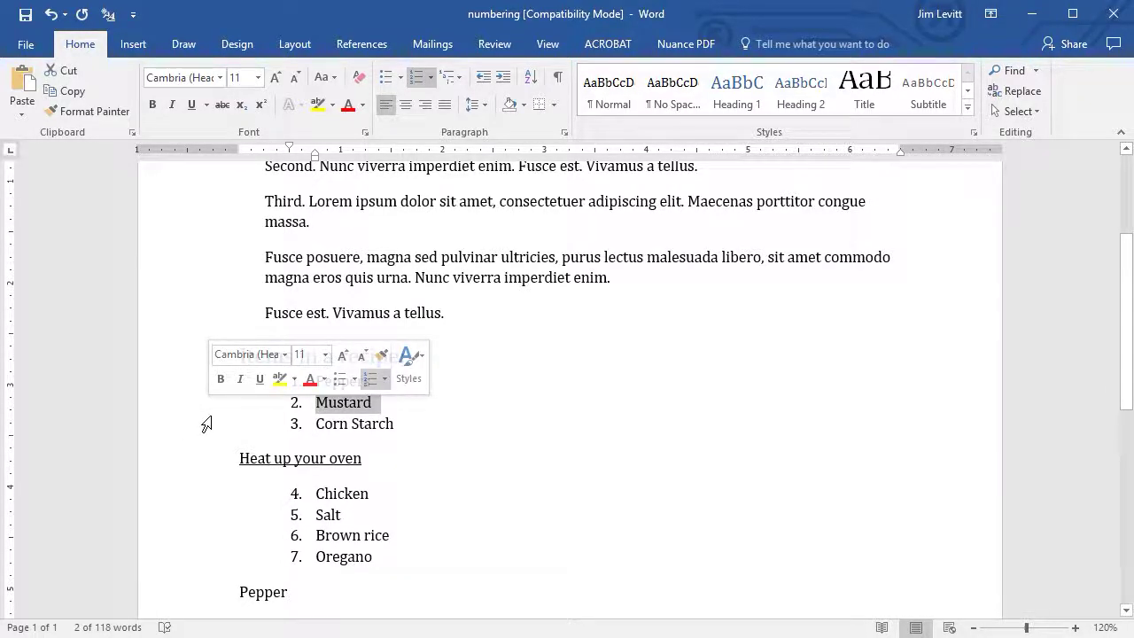
key("Delete")
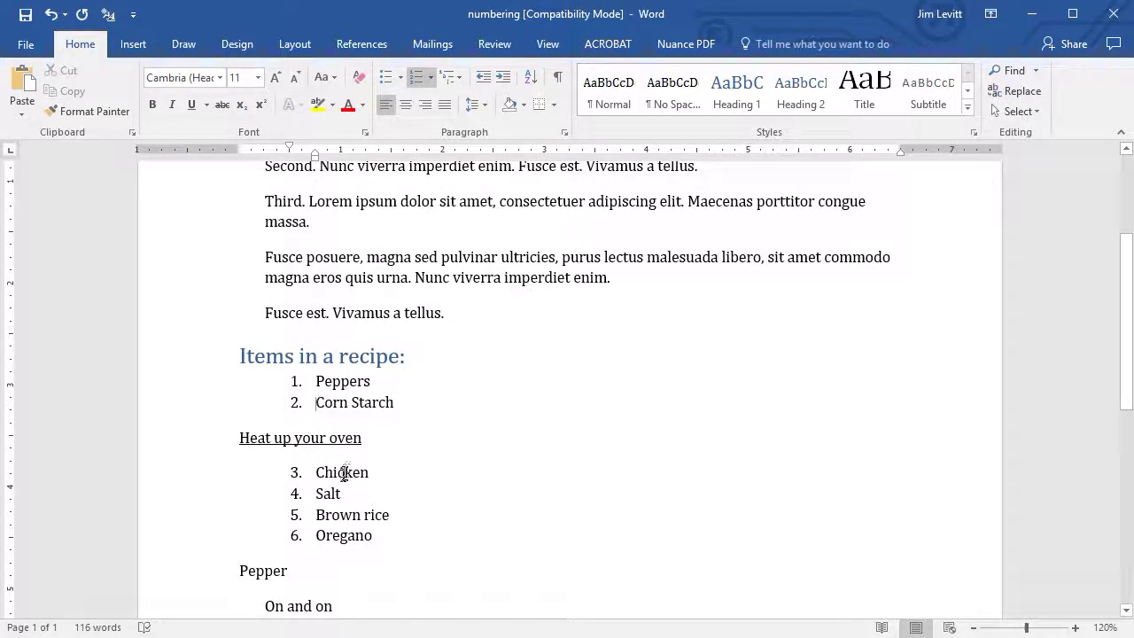
left_click(337, 472)
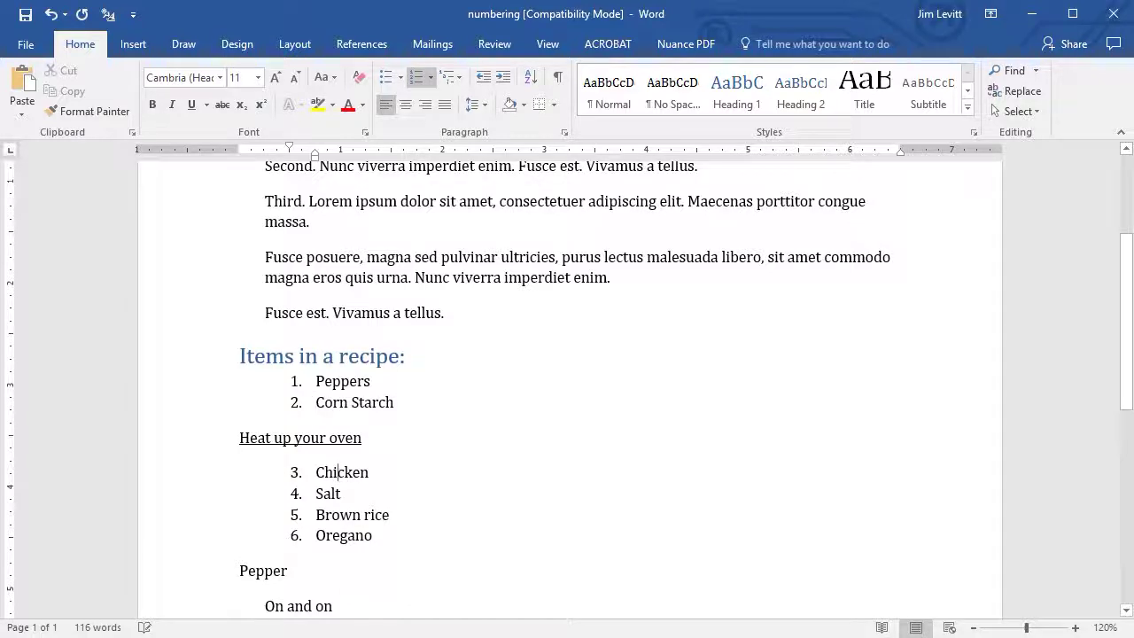
Restart the list at 1 so Chicken, Salt, Brown rice and Oregano read 1–4
left_click(433, 78)
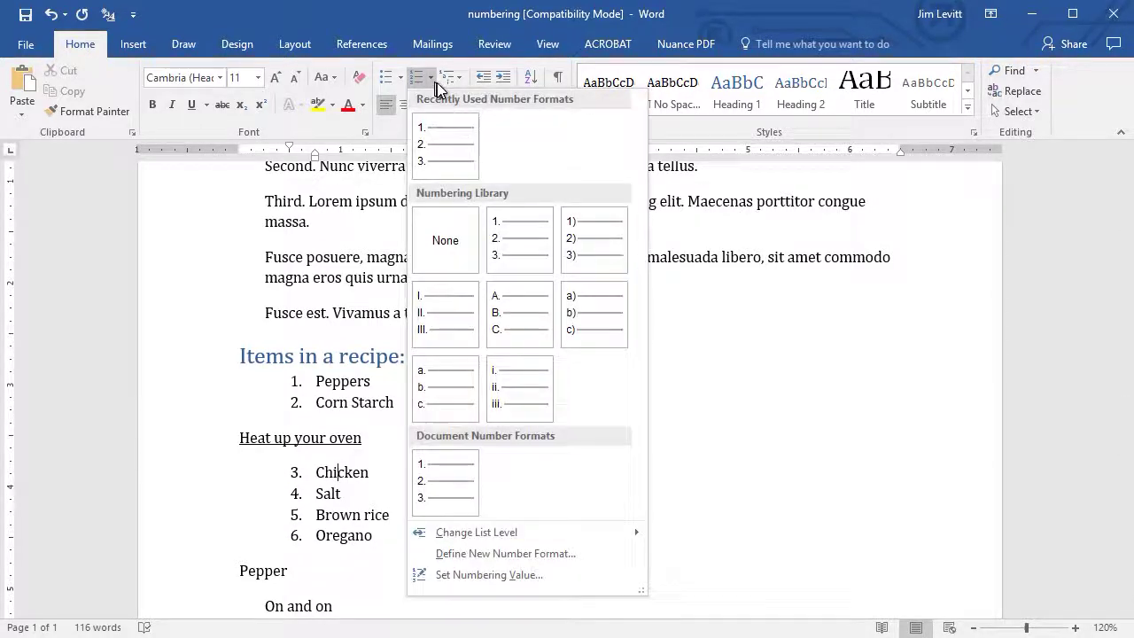
left_click(469, 574)
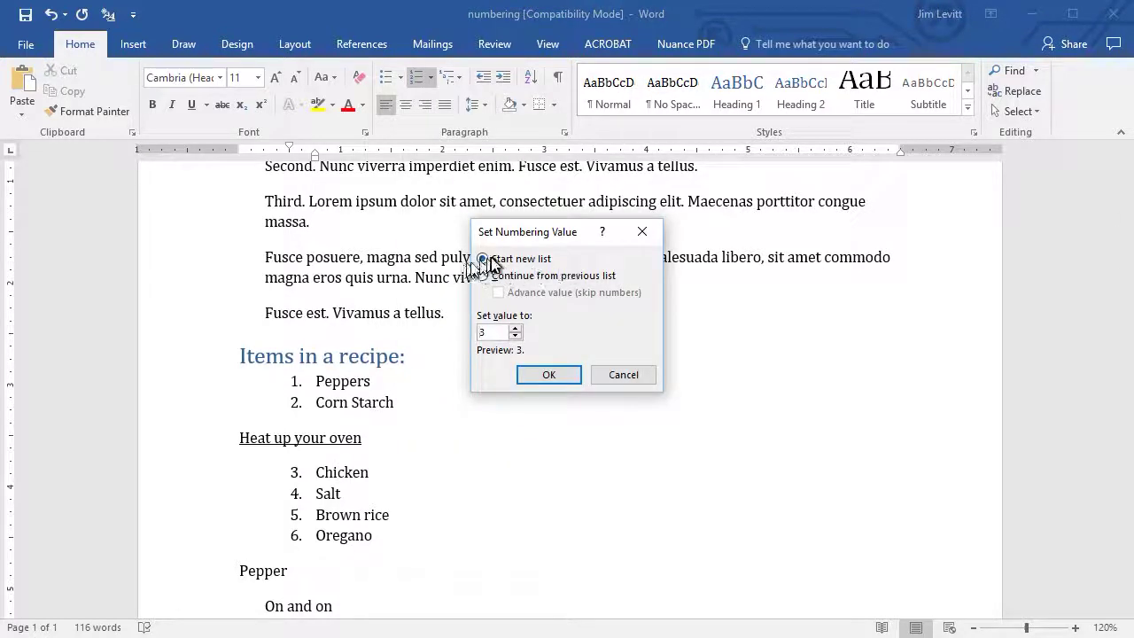
left_click(515, 336)
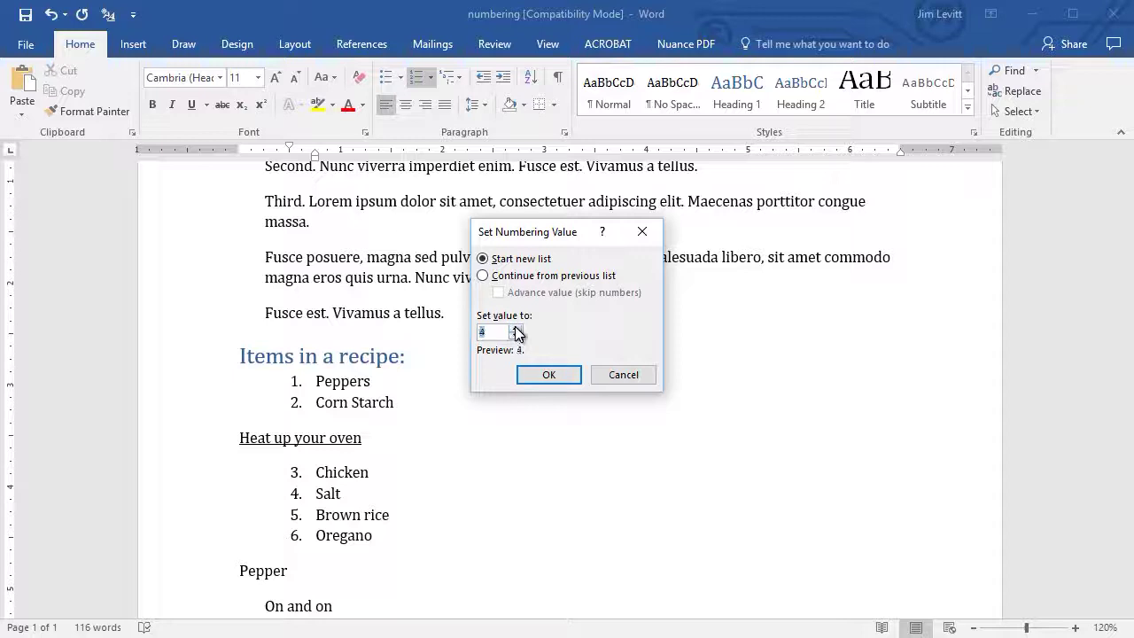
left_click(515, 337)
left_click(515, 327)
left_click(541, 375)
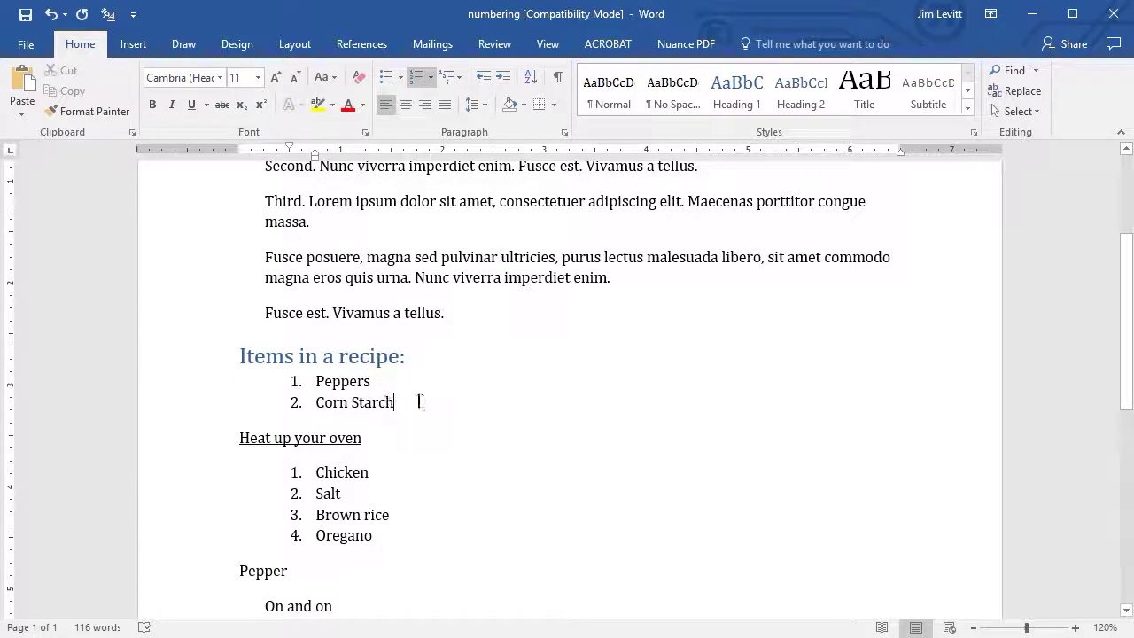
left_click(417, 402)
Add 'sauce' and 'peas' as items 3 and 4, leaving an empty item 5
key("Return")
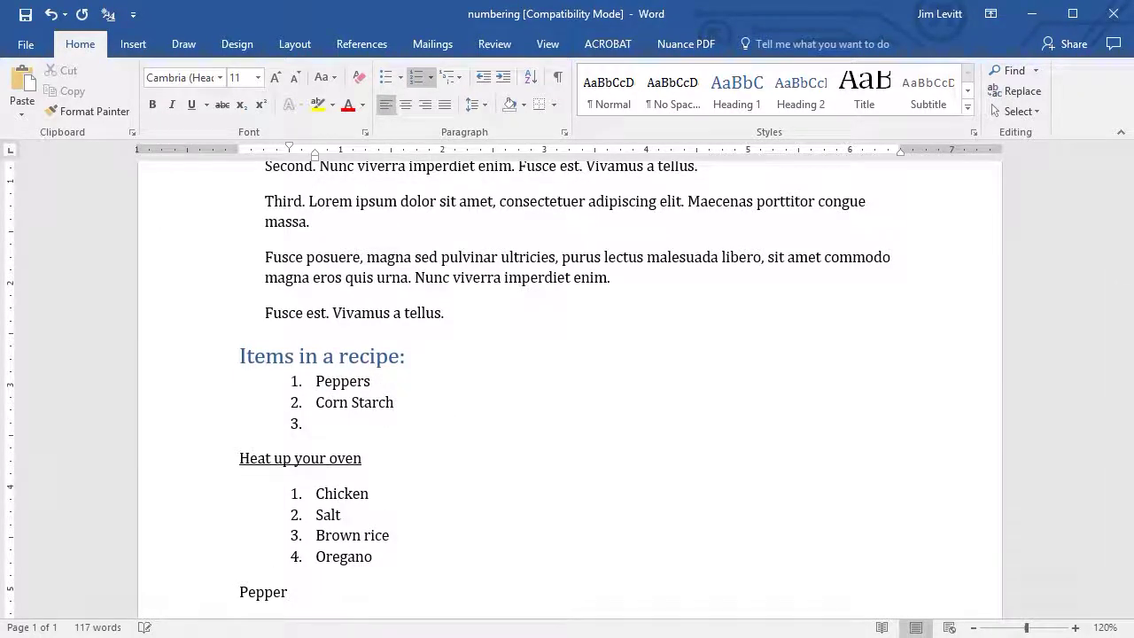
type("sauce")
key("Return")
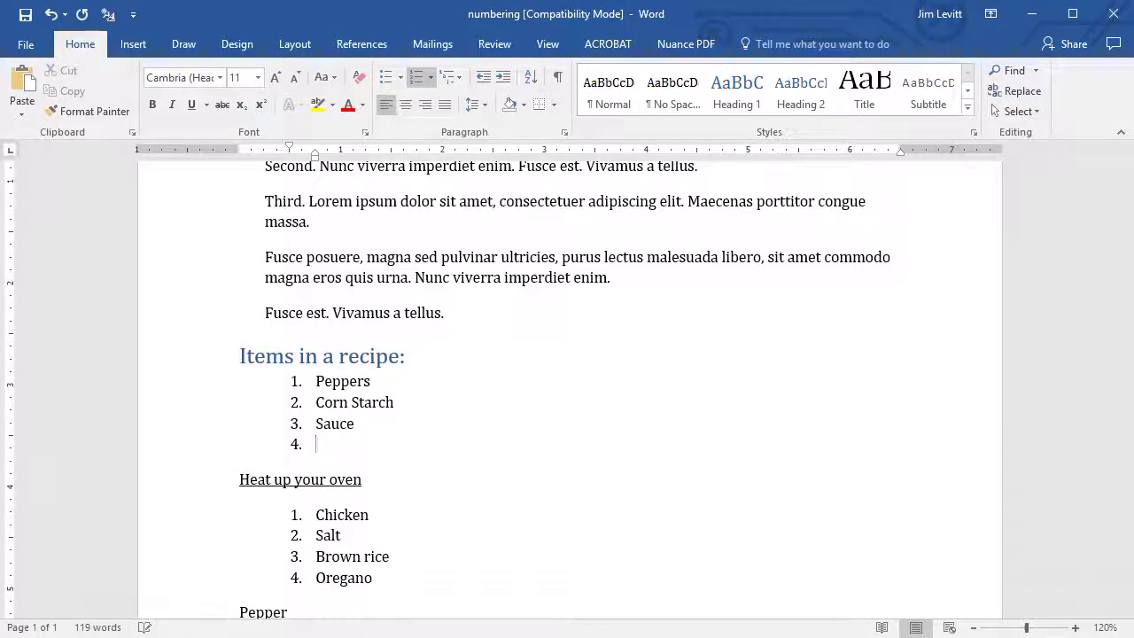
type("peas")
key("Return")
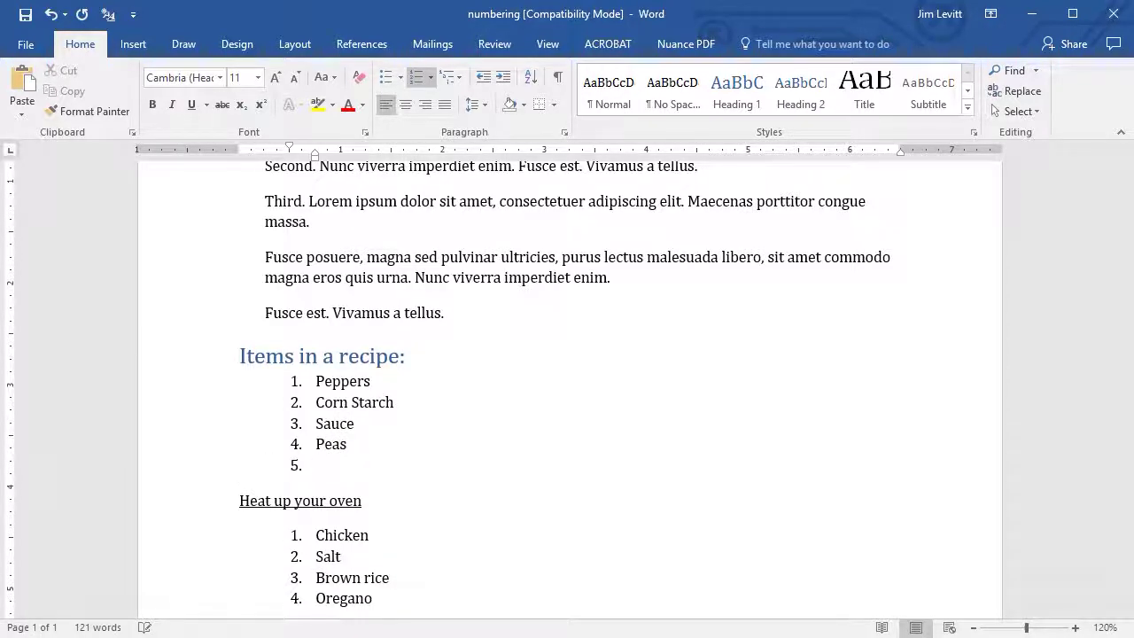
scroll(405, 469, "down", 3)
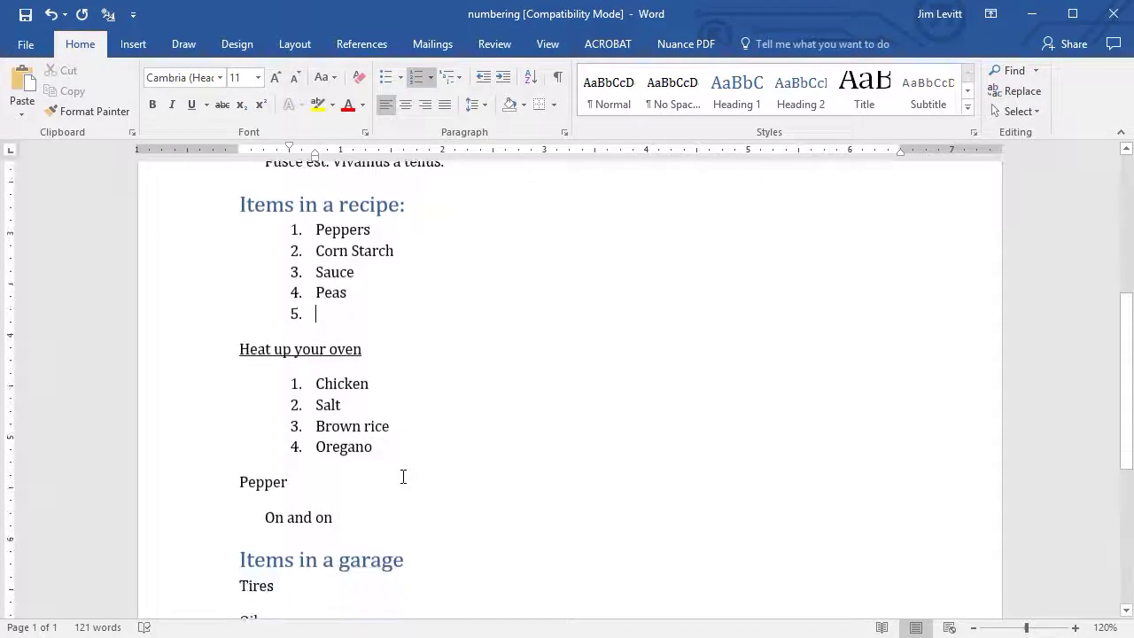
scroll(403, 477, "up", 1)
scroll(403, 476, "up", 3)
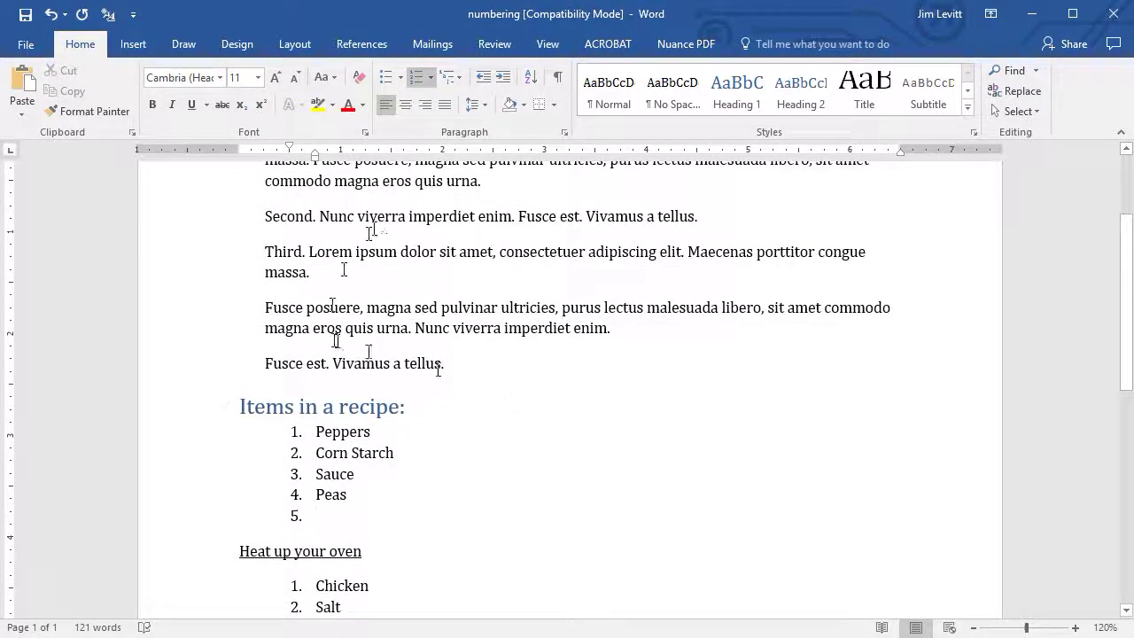
scroll(456, 293, "up", 1)
scroll(456, 293, "up", 2)
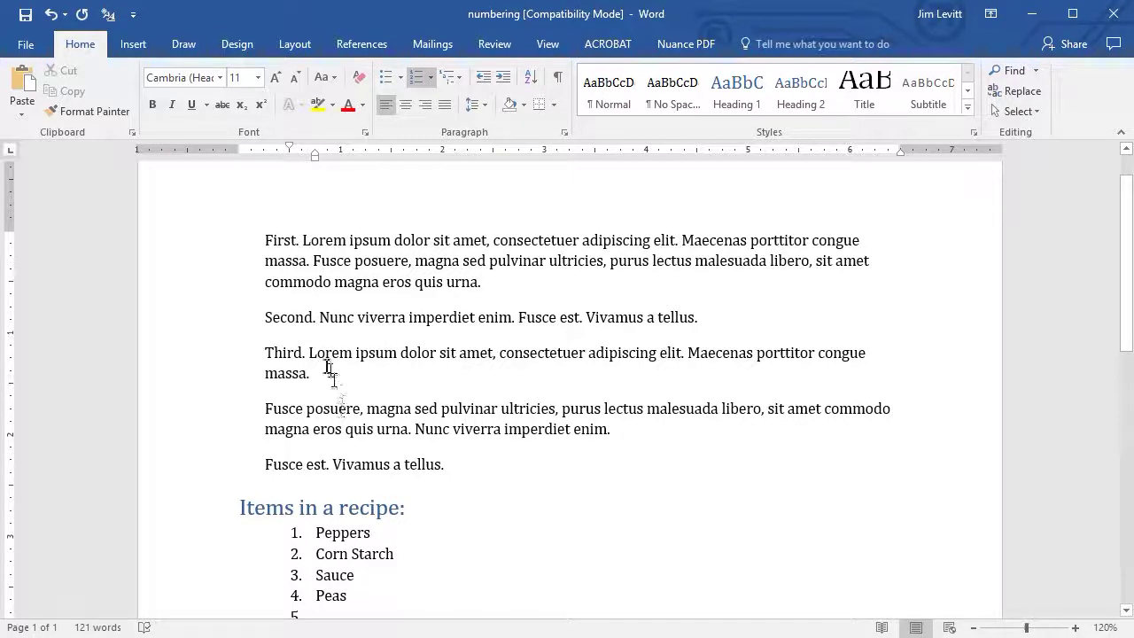
Number the First, Second and Third paragraphs as a 1–3 list
left_click_drag(309, 368, 256, 240)
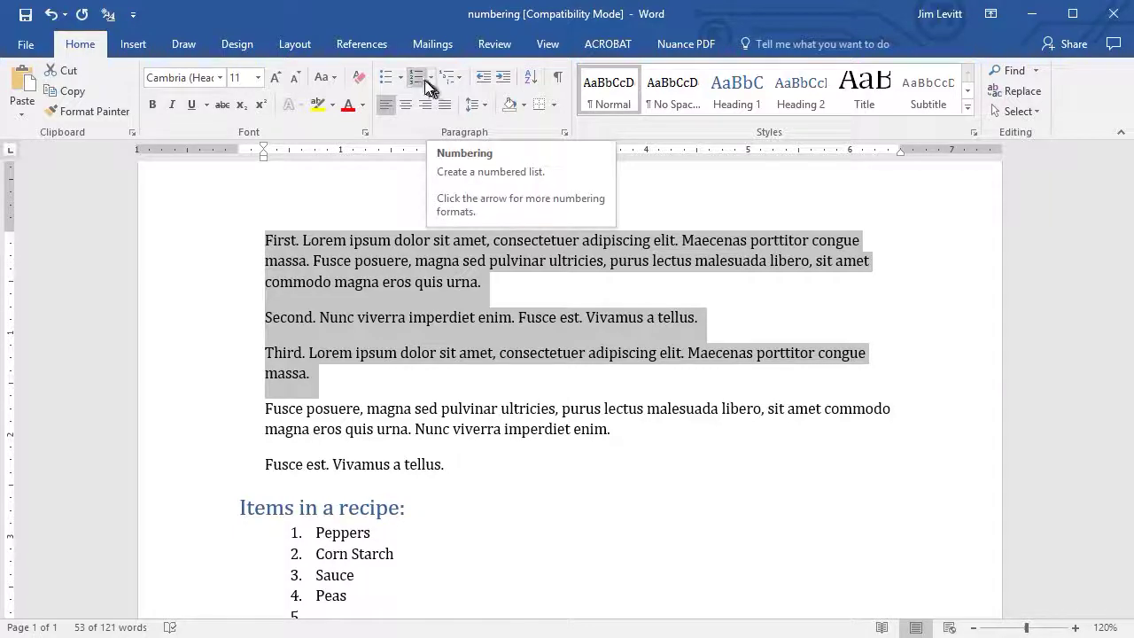
left_click(417, 78)
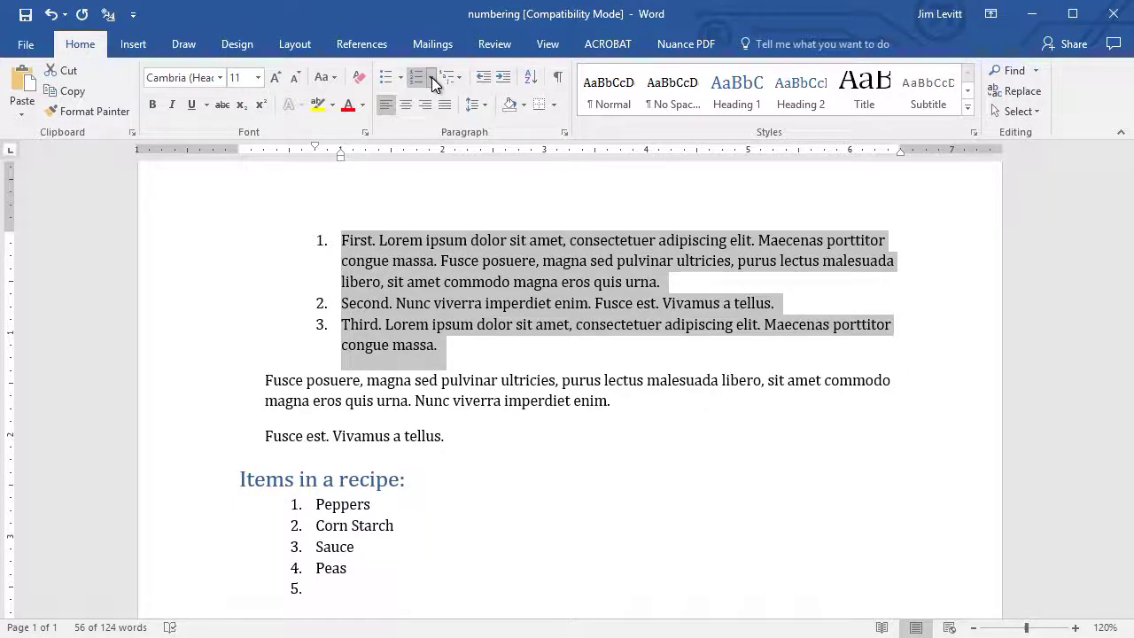
left_click(431, 77)
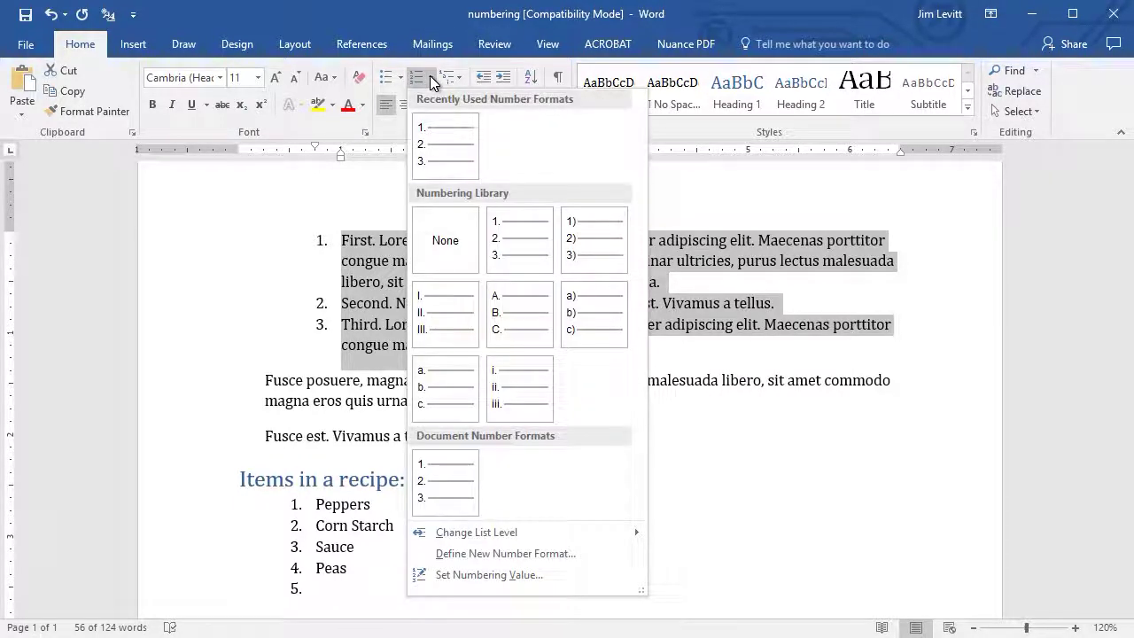
Try A. B. C. and I. II. III. formats, settling on lowercase i. ii. iii
left_click(513, 315)
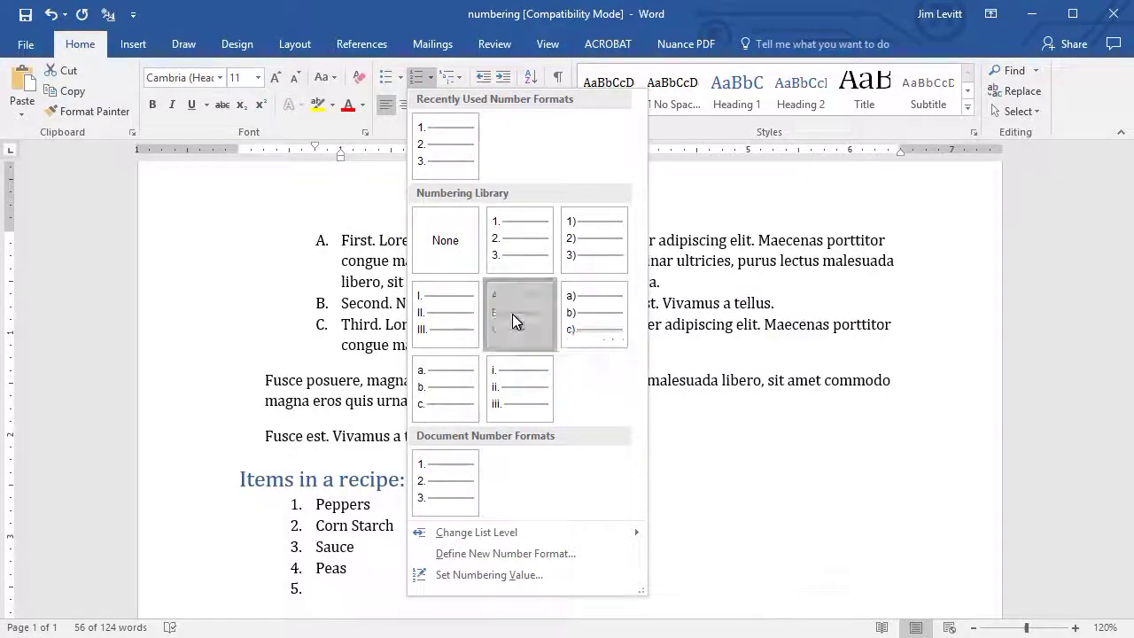
left_click(432, 78)
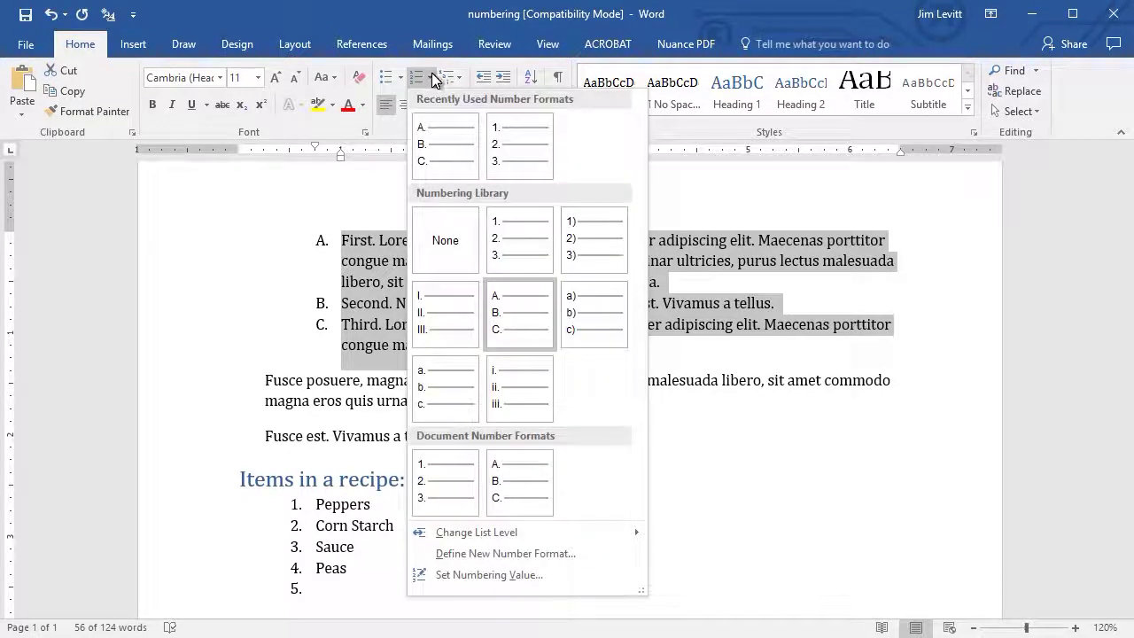
left_click(432, 314)
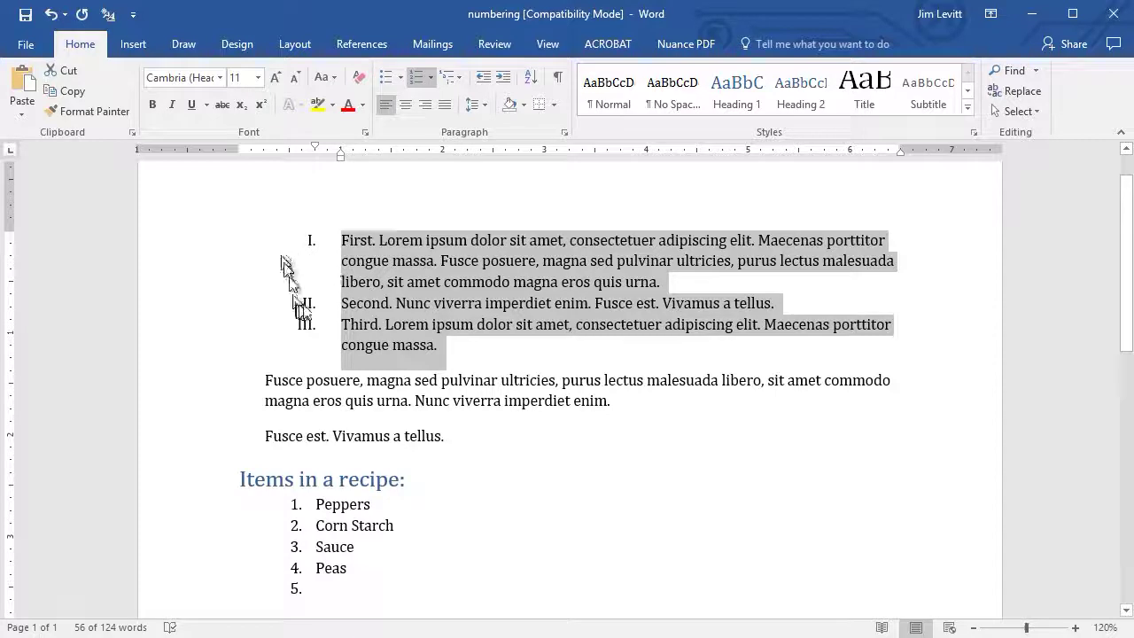
left_click(432, 77)
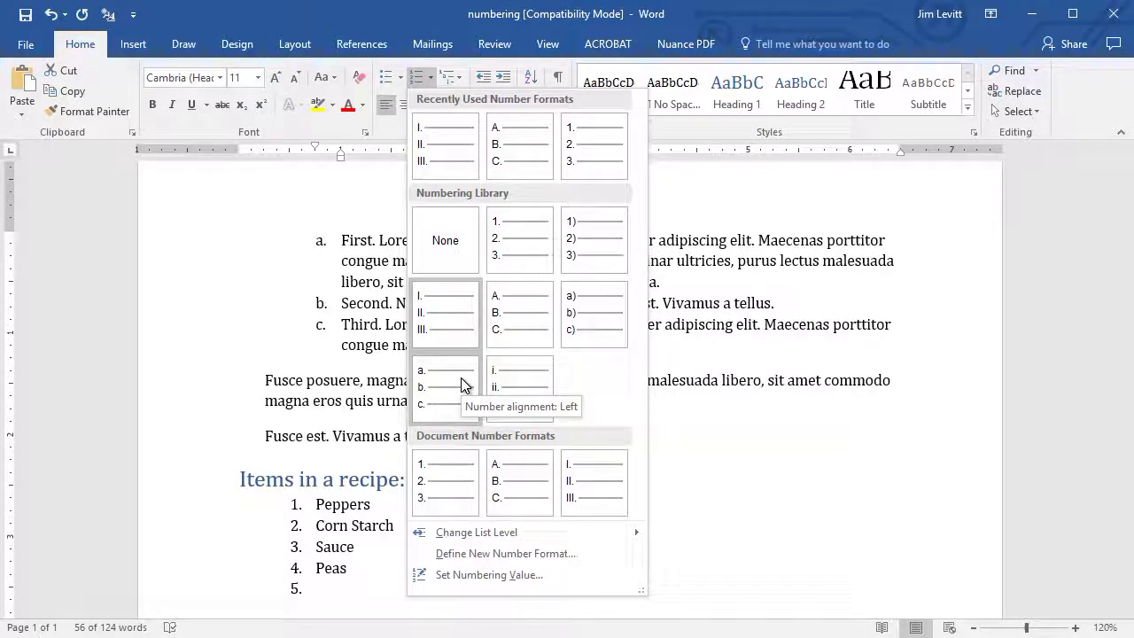
left_click(524, 390)
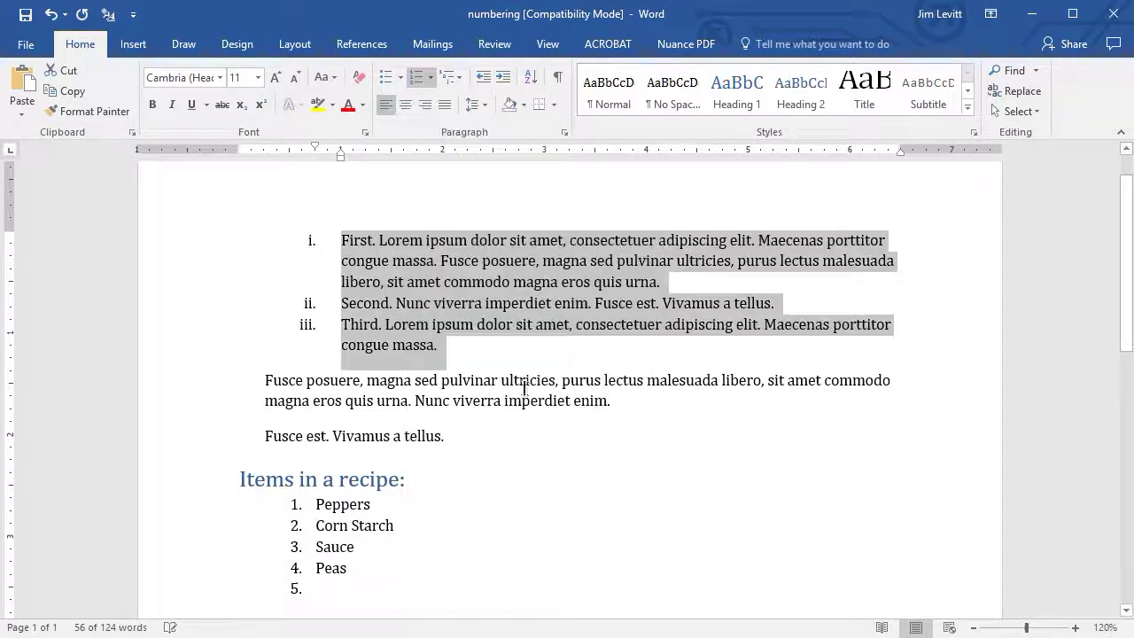
left_click(430, 78)
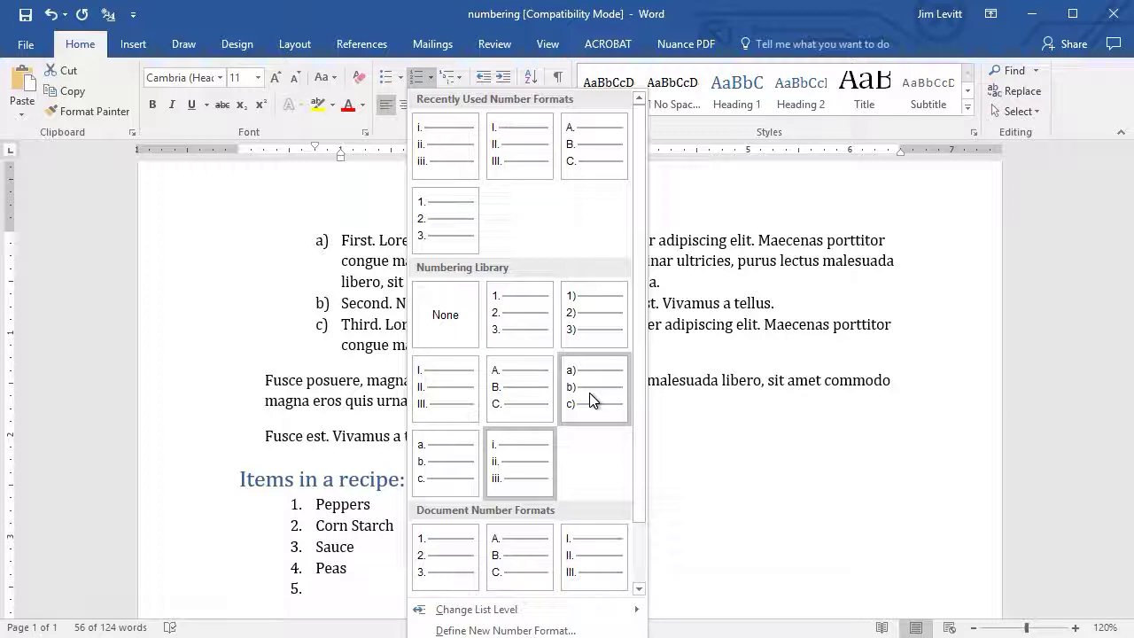
Number the First–Third list 1), 2), 3) and drag its ruler indent marker further left
left_click(599, 315)
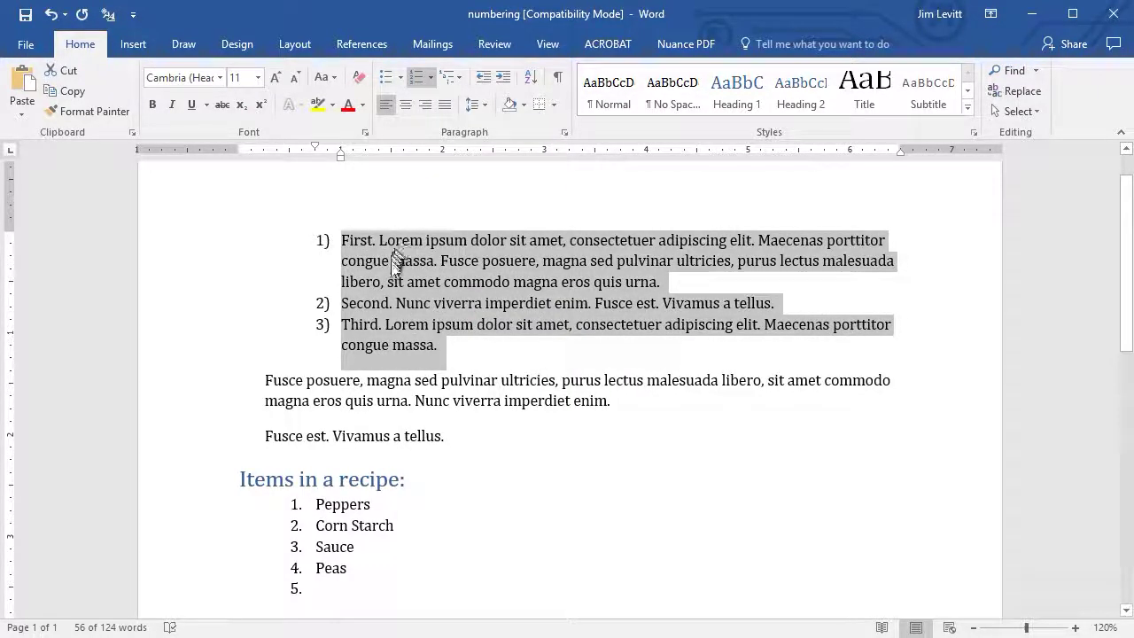
scroll(430, 432, "down", 4)
scroll(429, 438, "up", 1)
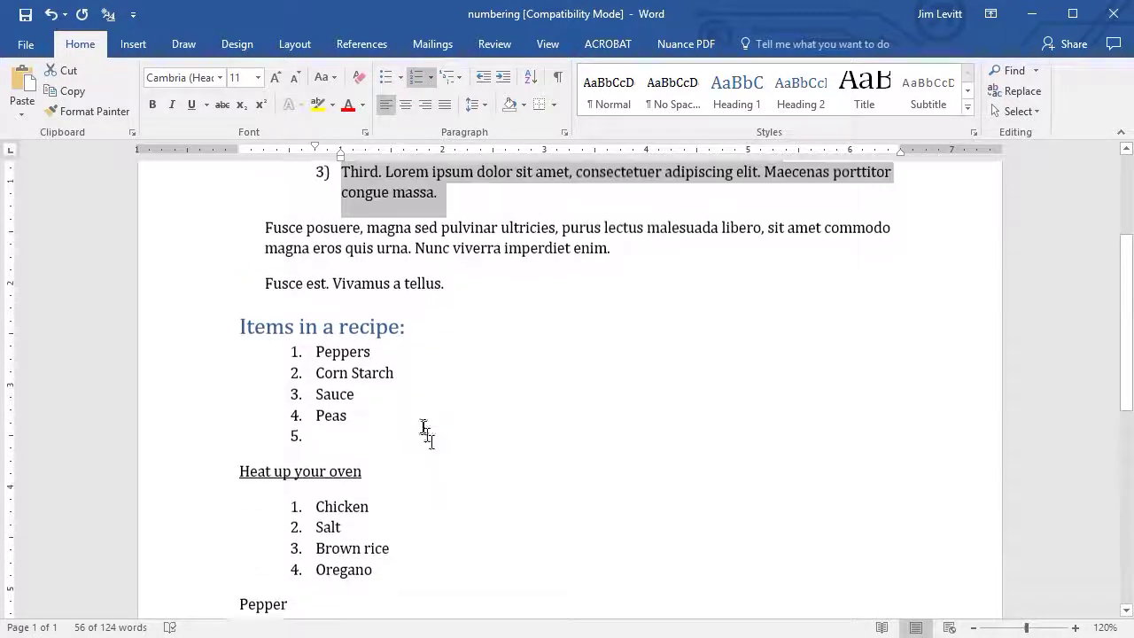
scroll(425, 432, "up", 3)
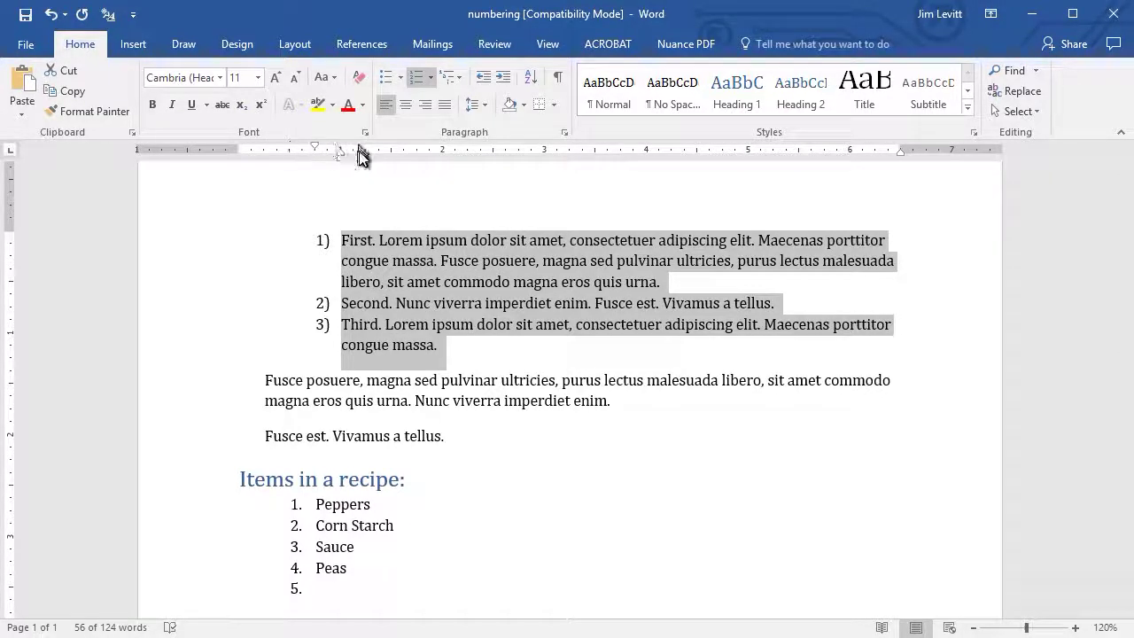
mouse_move(341, 158)
left_mouse_down()
mouse_move(269, 170)
mouse_move(287, 182)
left_mouse_up()
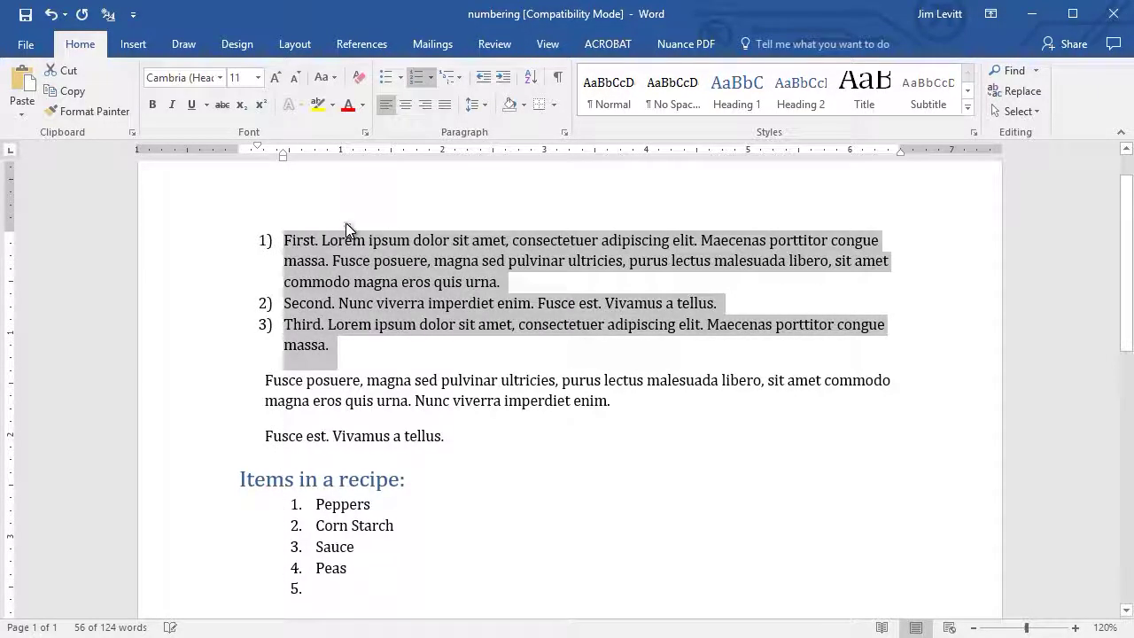
left_click(349, 240)
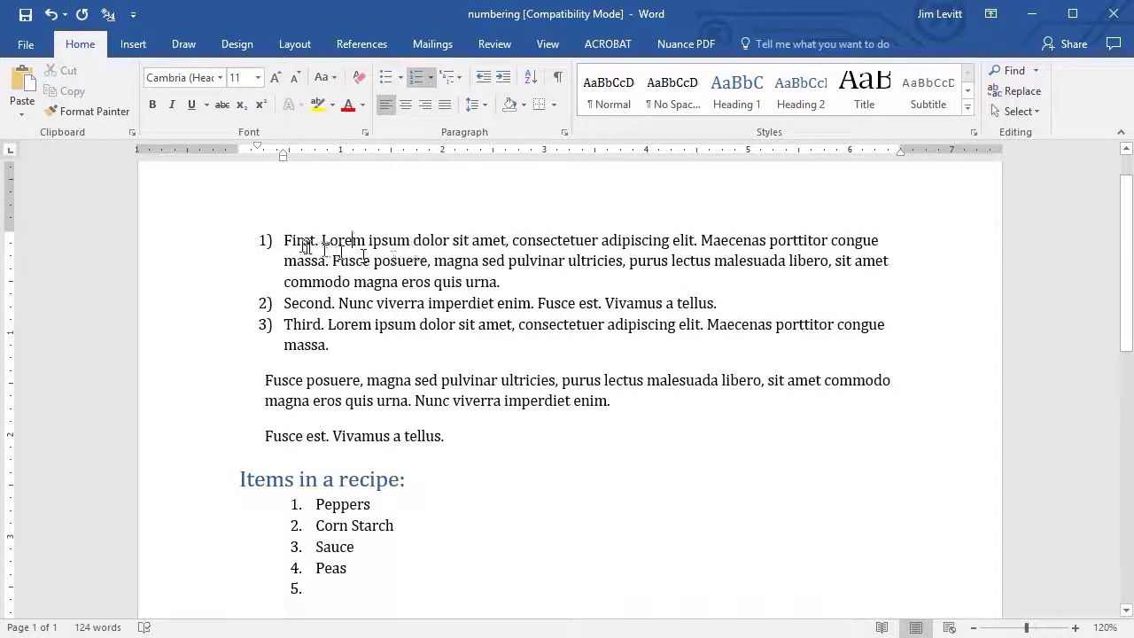